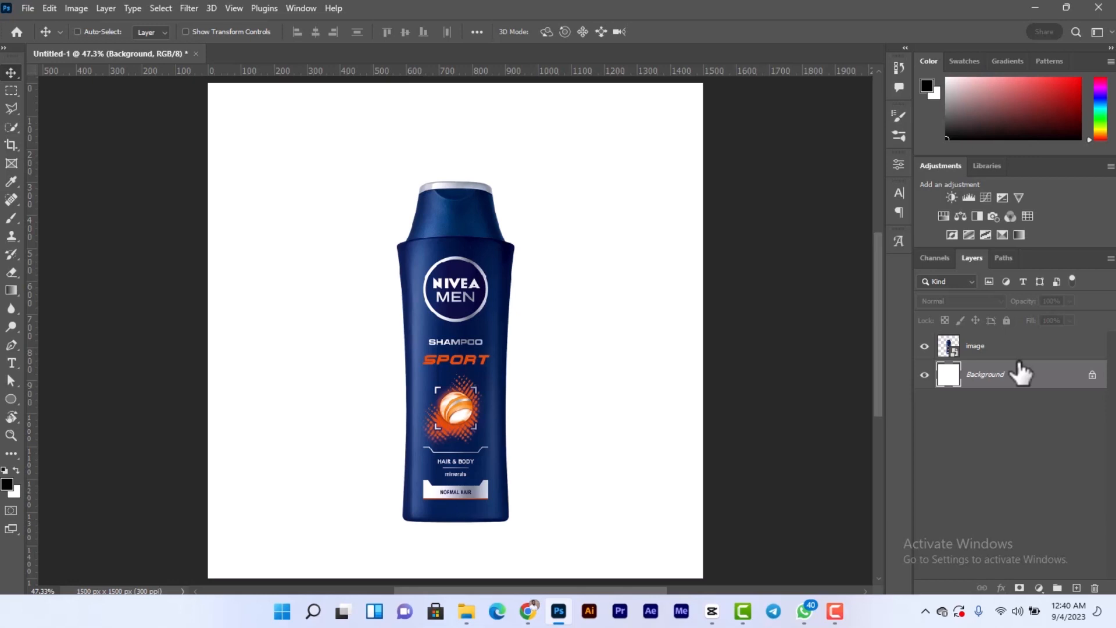
click(902, 117)
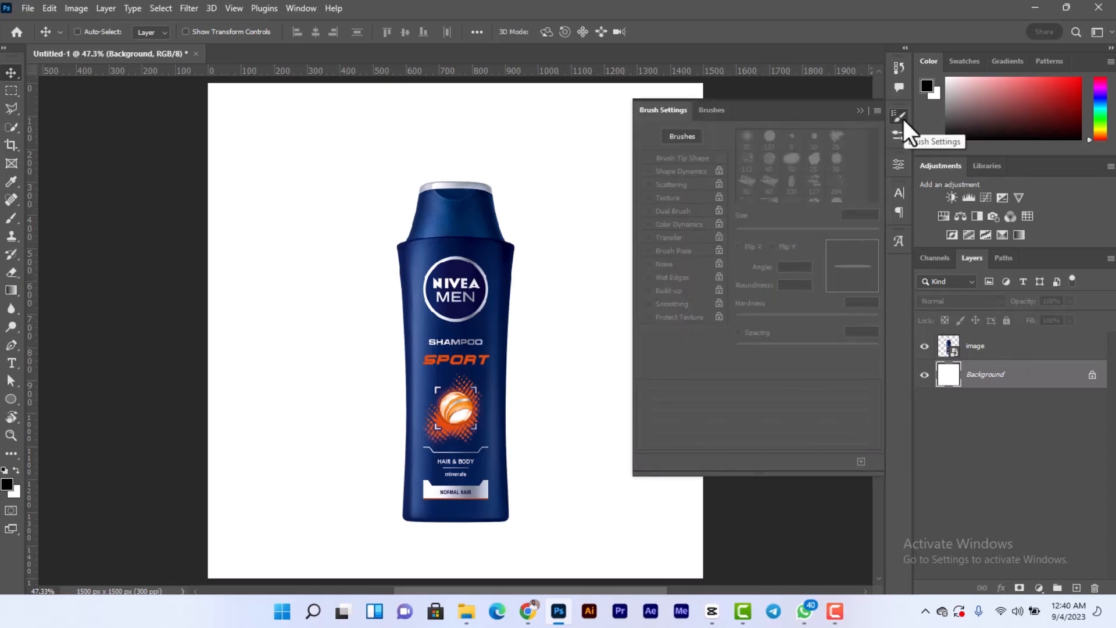
click(903, 117)
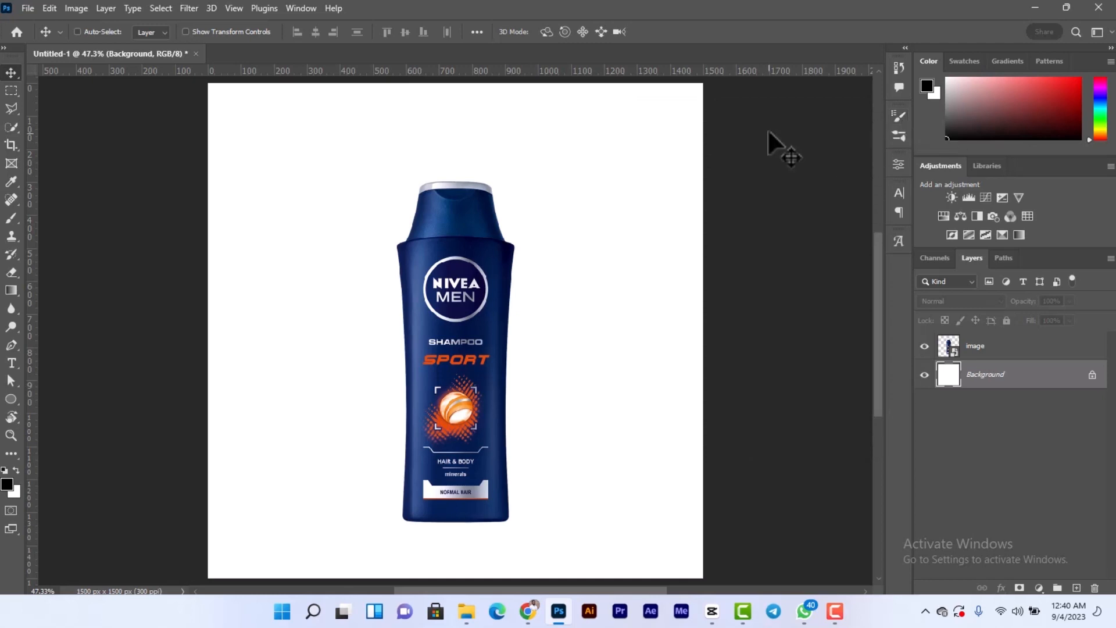
click(300, 7)
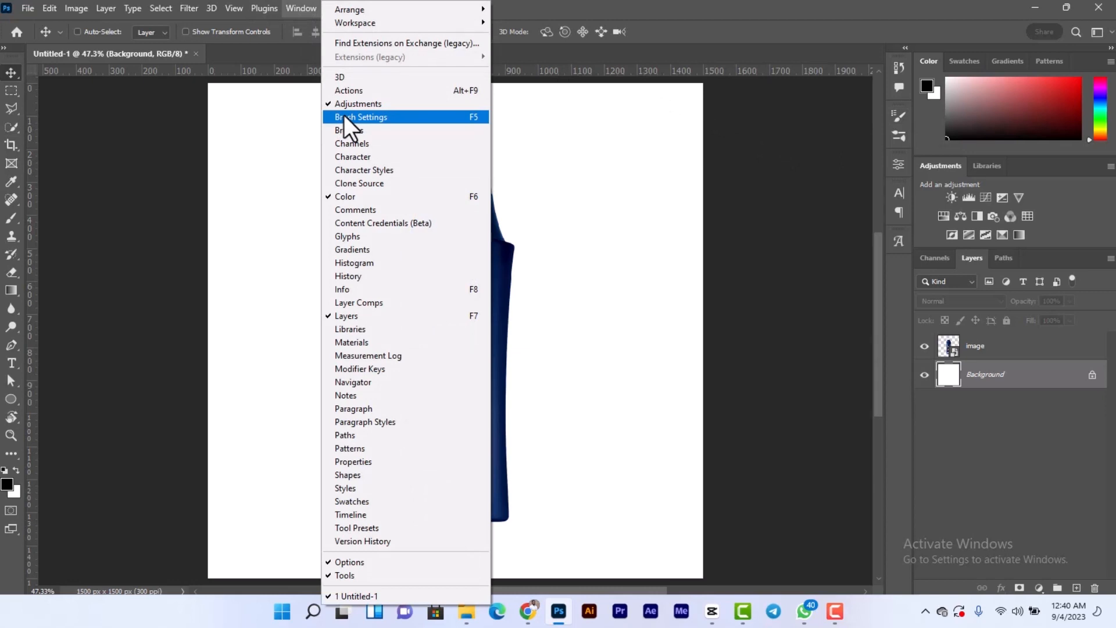
click(344, 117)
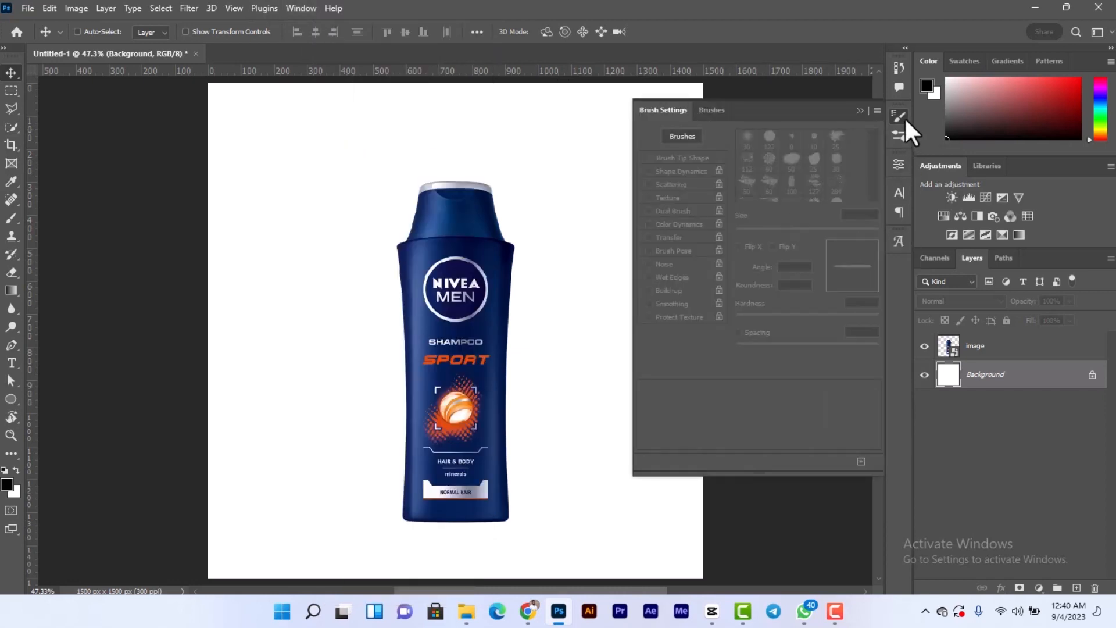
click(902, 118)
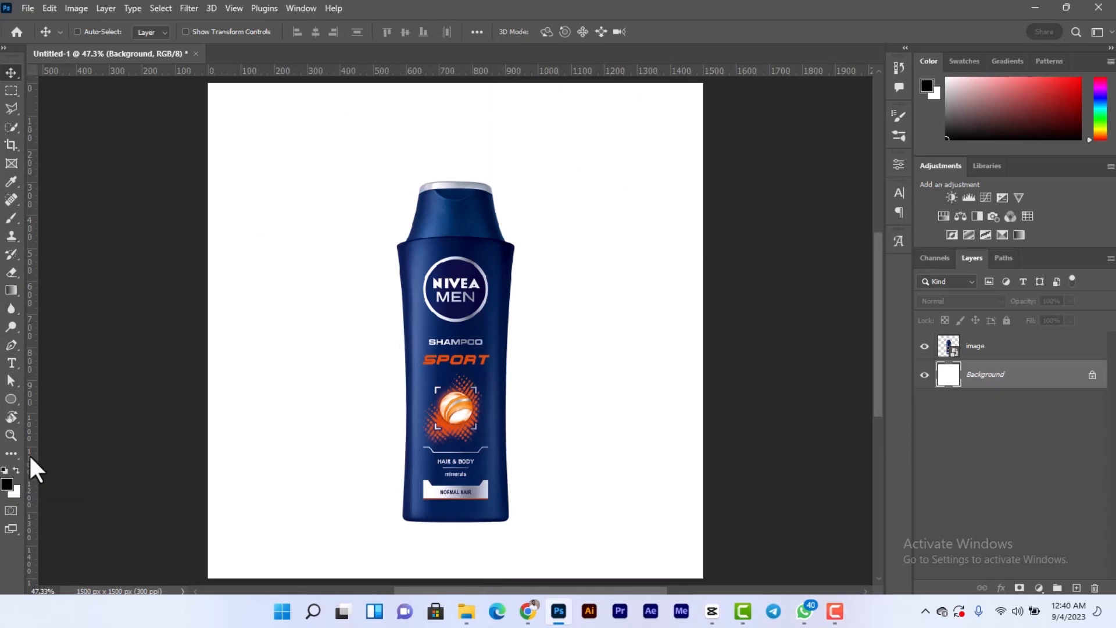
Step: Reset the foreground and background colours to default, and add a new layer named shadow between the image layer and the Background
click(4, 471)
click(1077, 588)
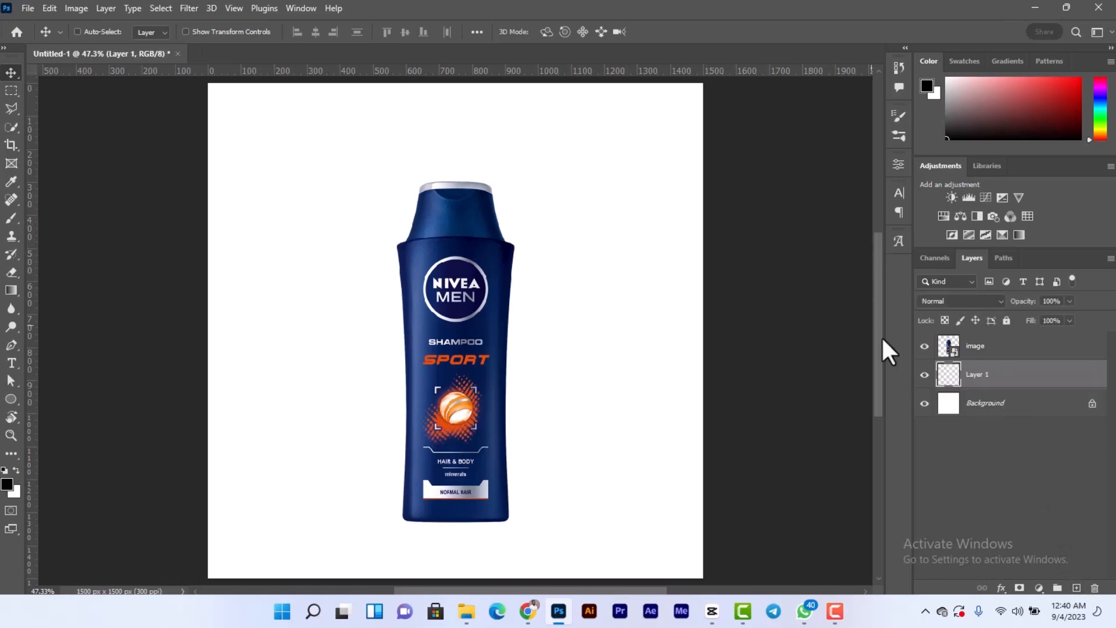
double_click(981, 375)
text(shadow)
key(Return)
Step: Activate the Brush tool and set its size to 300 px
click(5, 223)
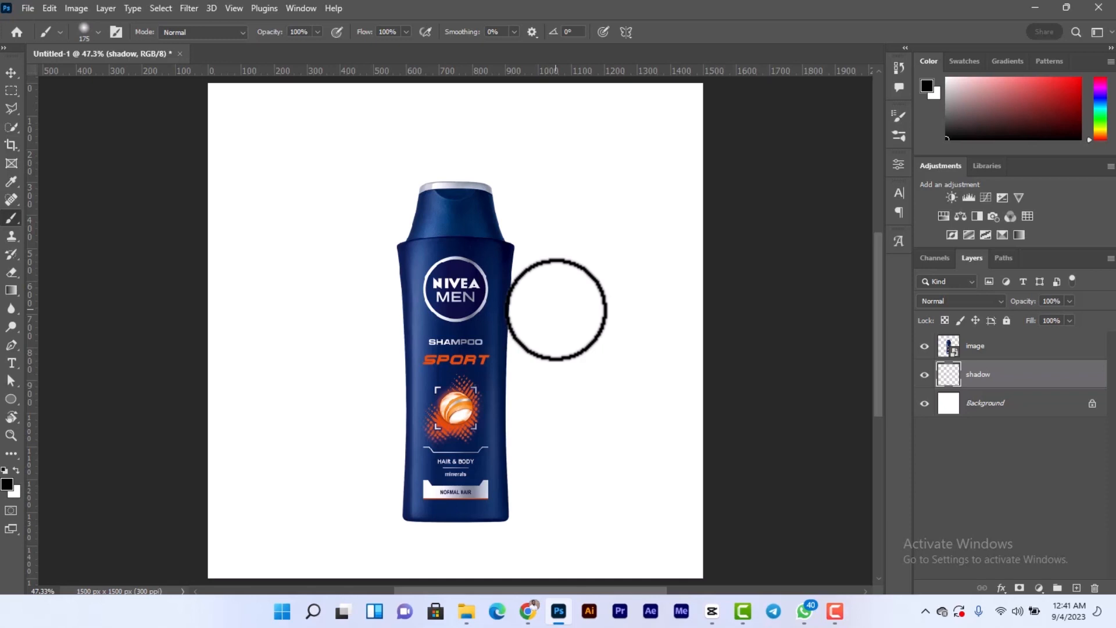
key(bracketleft)
key(bracketleft)
key(bracketleft)
key(bracketright)
key(bracketright)
key(bracketleft)
key(bracketleft)
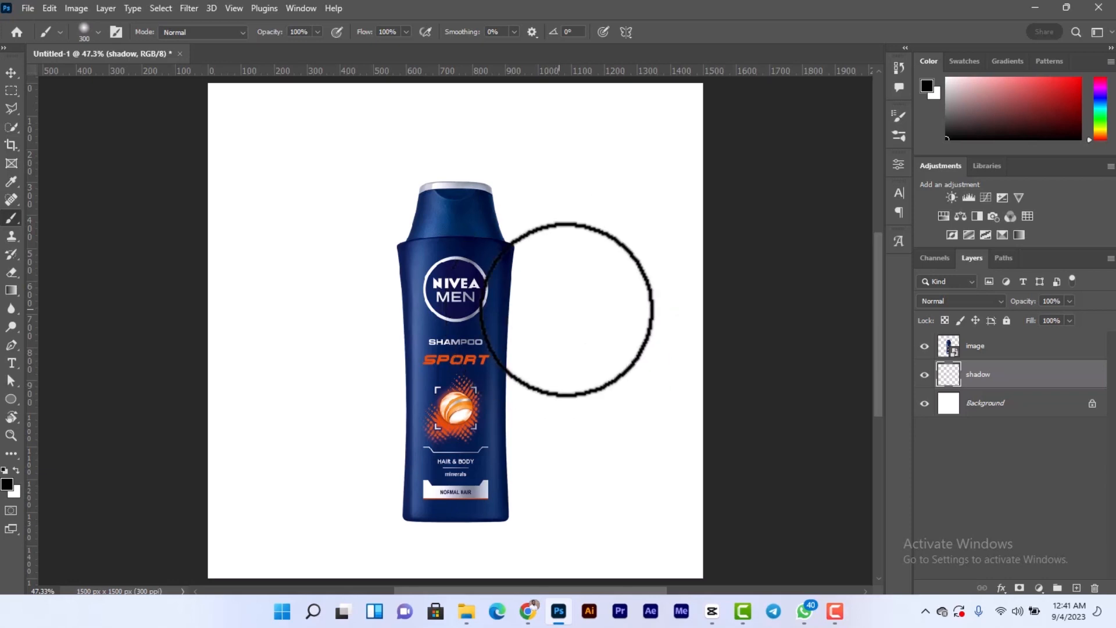
Step: Choose the soft Round 30 brush tip in the Brush Settings
click(900, 119)
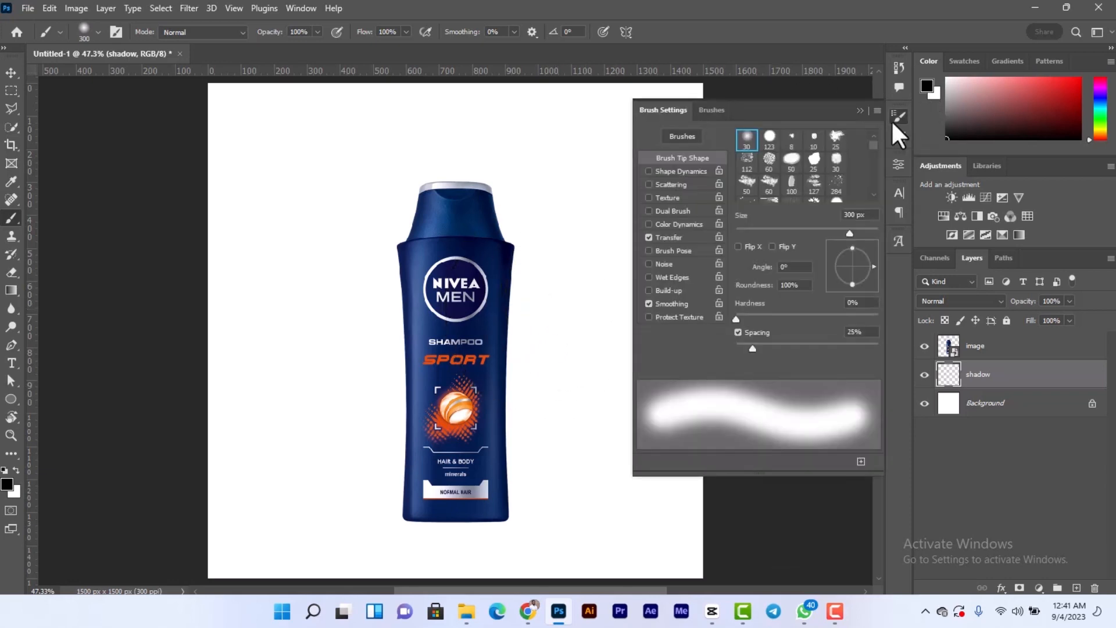
click(662, 238)
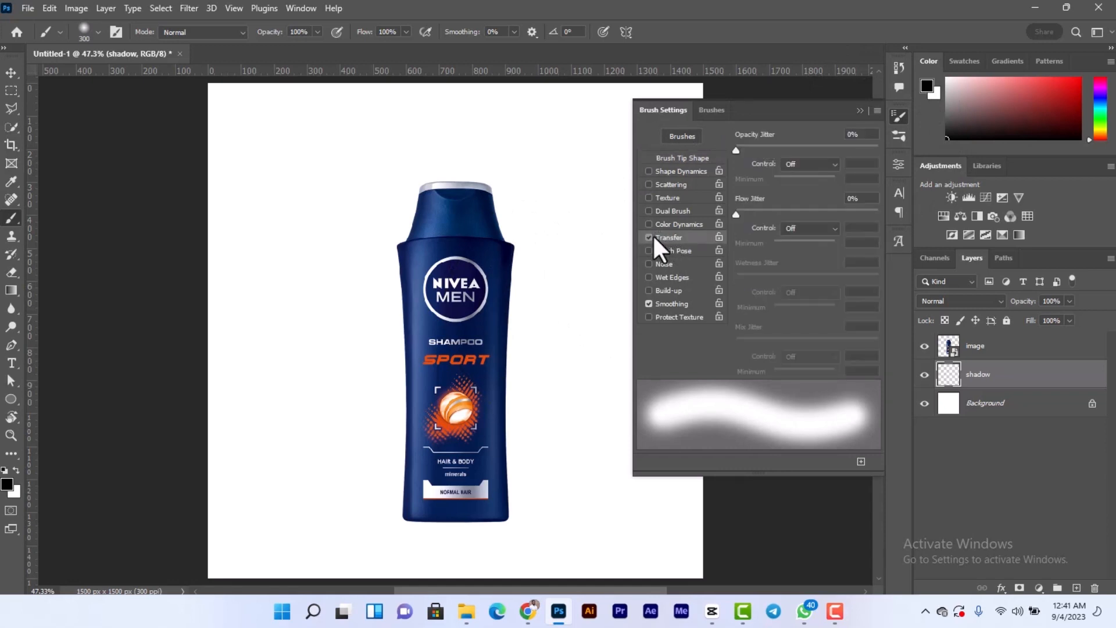
click(693, 158)
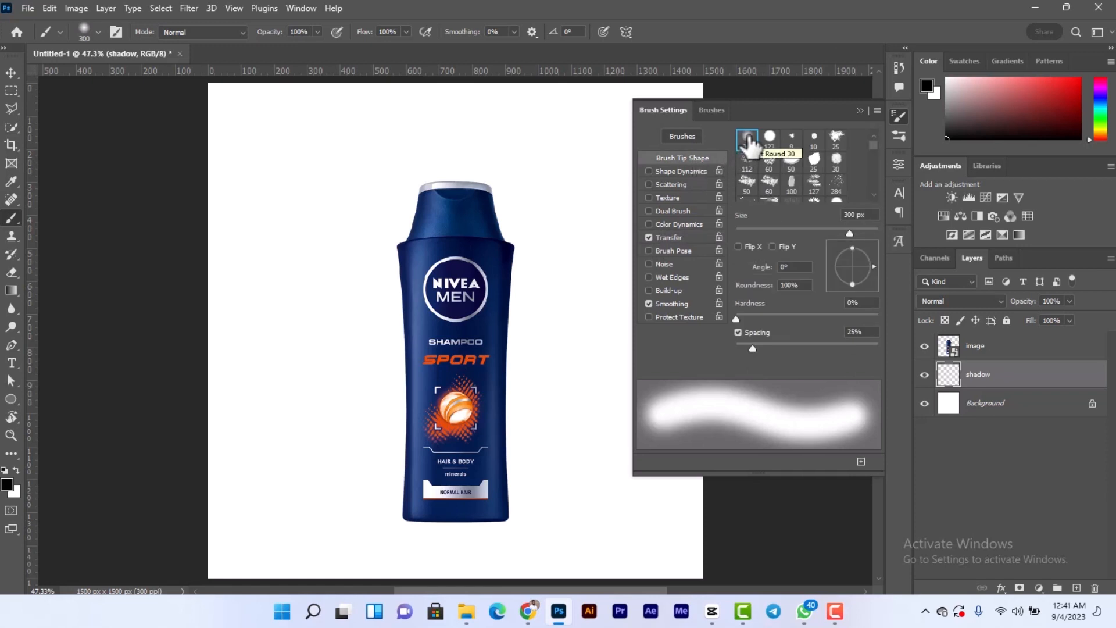
click(748, 137)
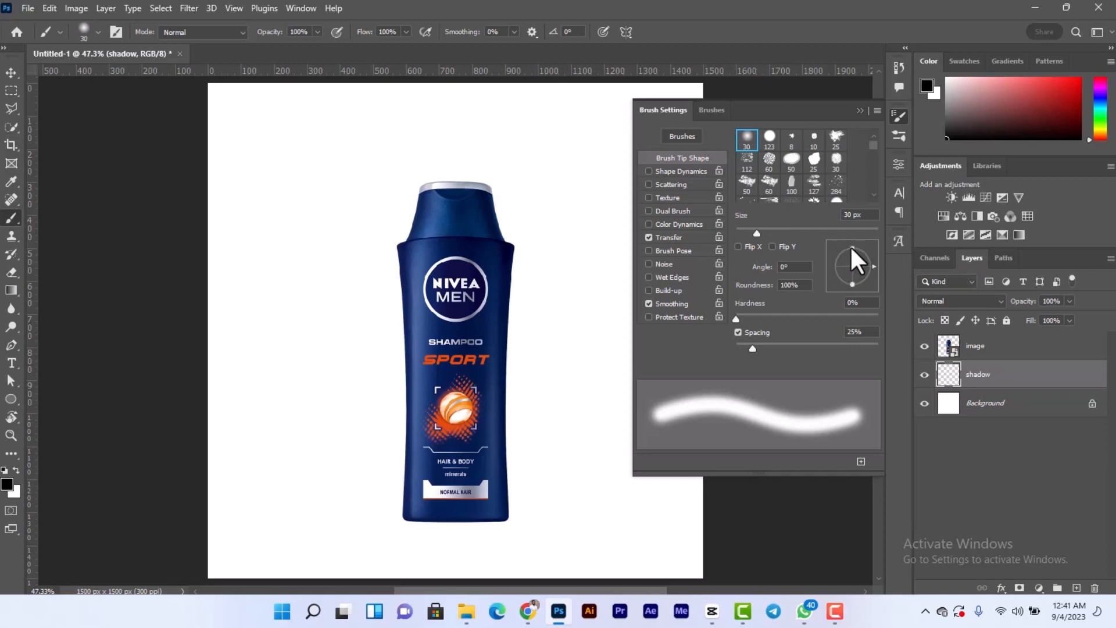
Step: Flatten the brush tip to 3% roundness and close the Brush Settings
drag(852, 252, 852, 263)
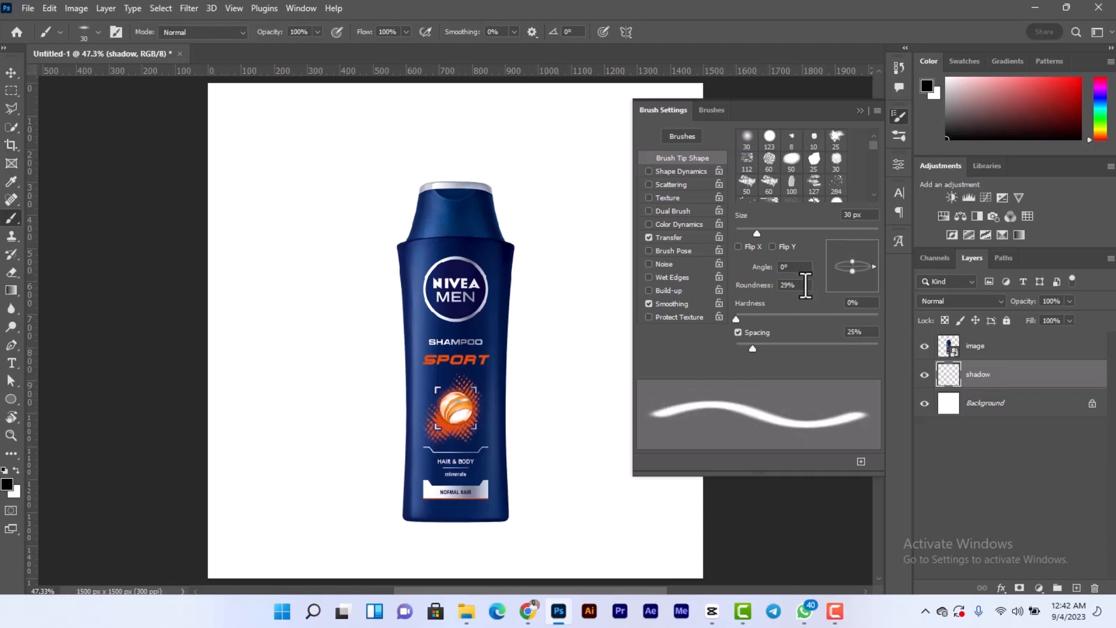
click(811, 286)
key(Down)
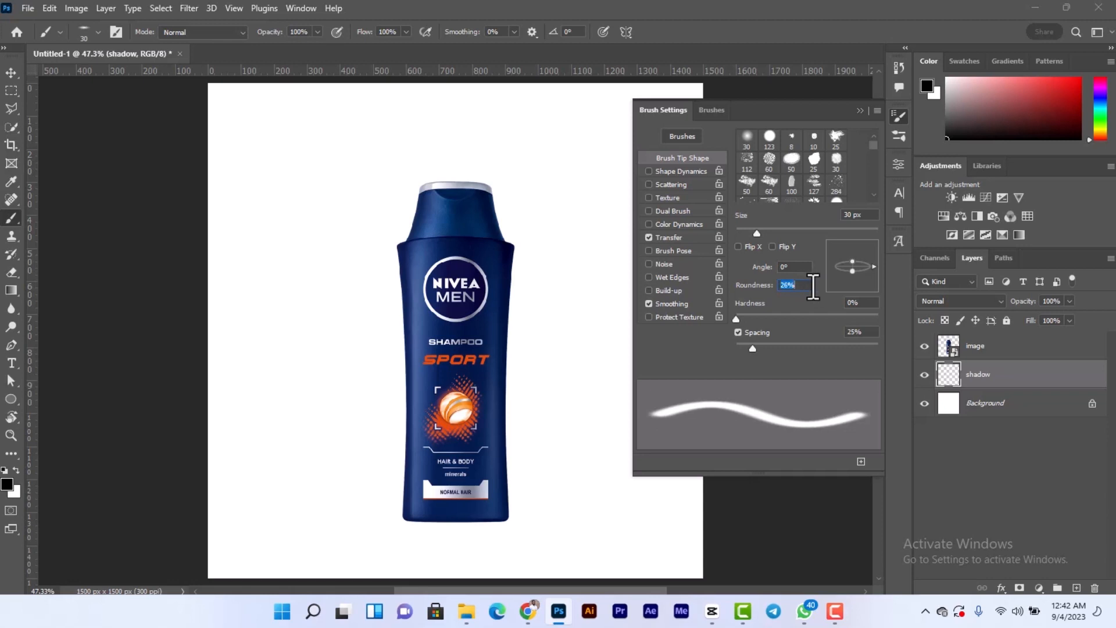
key(Down)
key(Down)
key(Down)
key(Down)
key(Down)
key(Down)
key(Down)
key(Down)
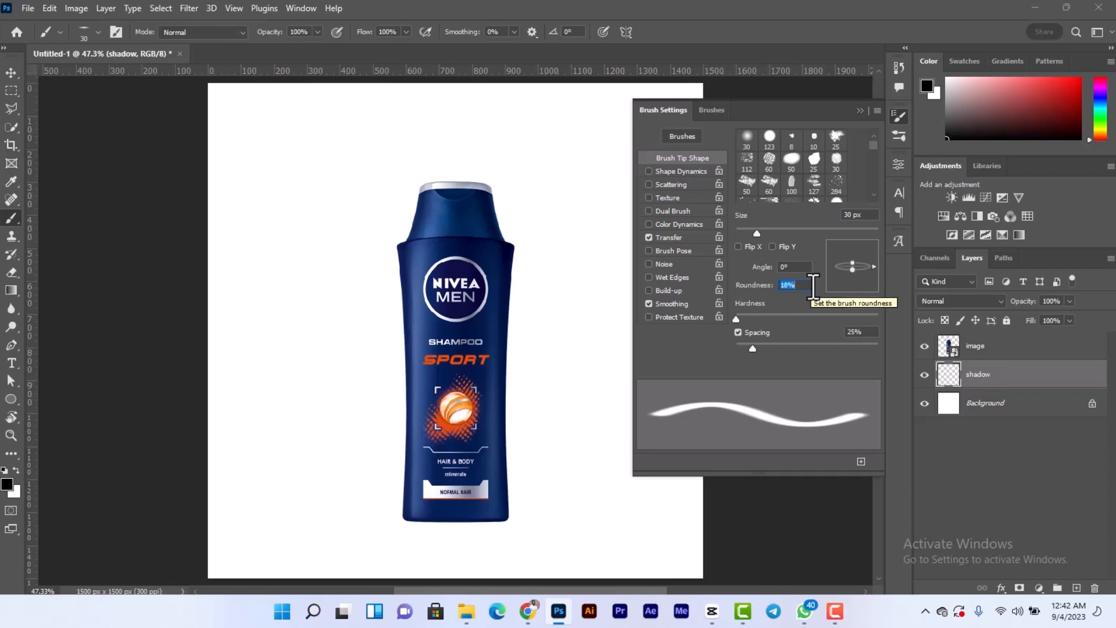
key(Down)
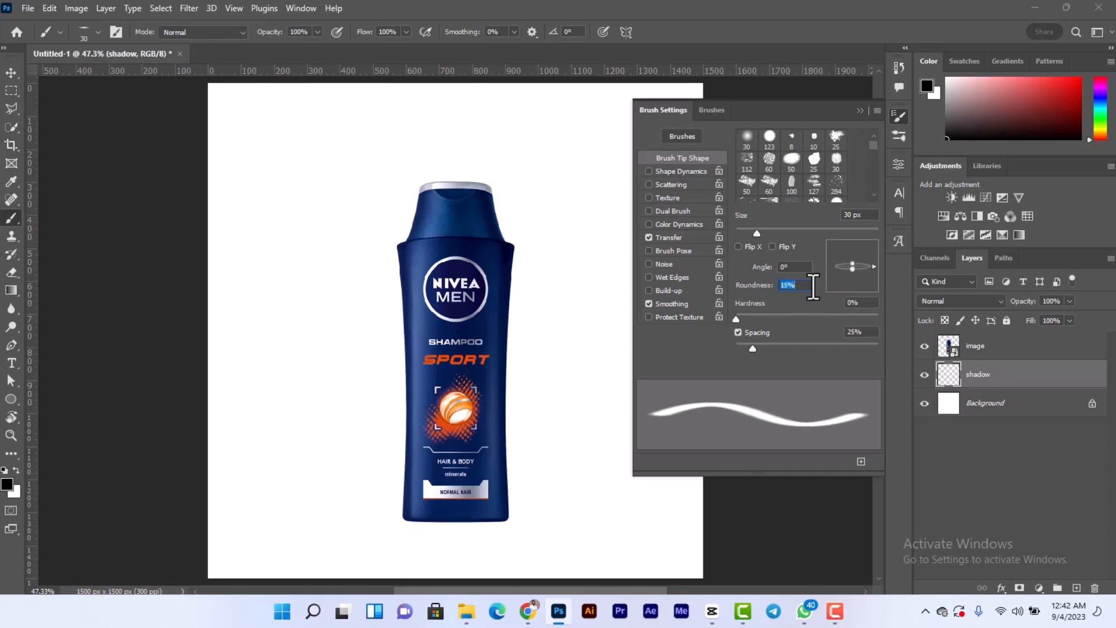
key(Down)
key(Down)
key(Down)
key(Down)
key(Down)
key(Down)
key(Down)
key(Down)
key(Down)
key(Down)
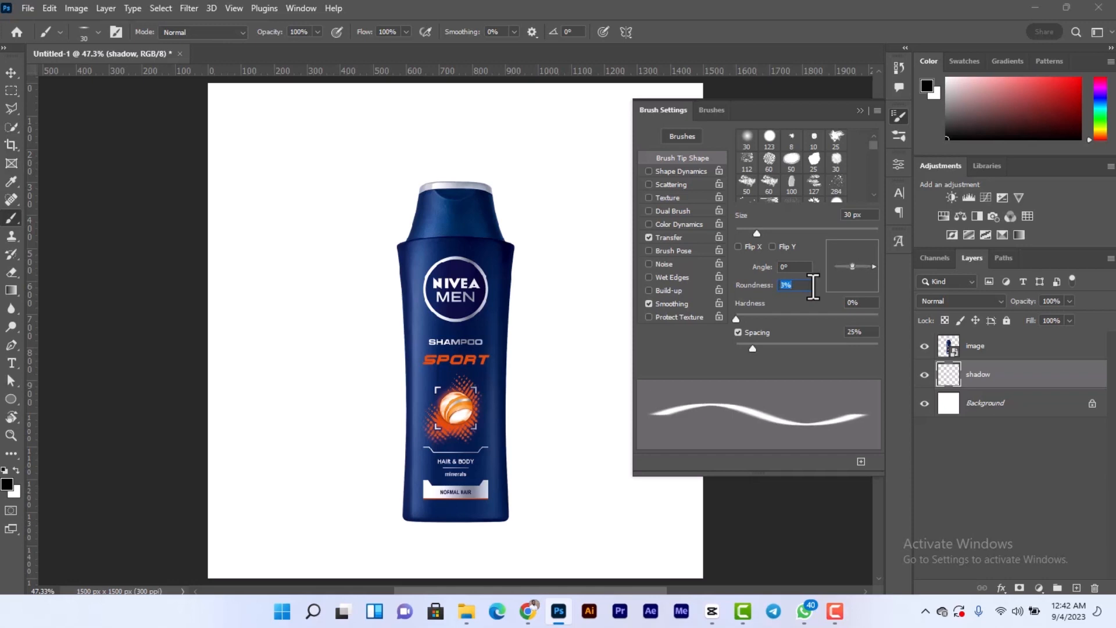
click(814, 286)
click(860, 112)
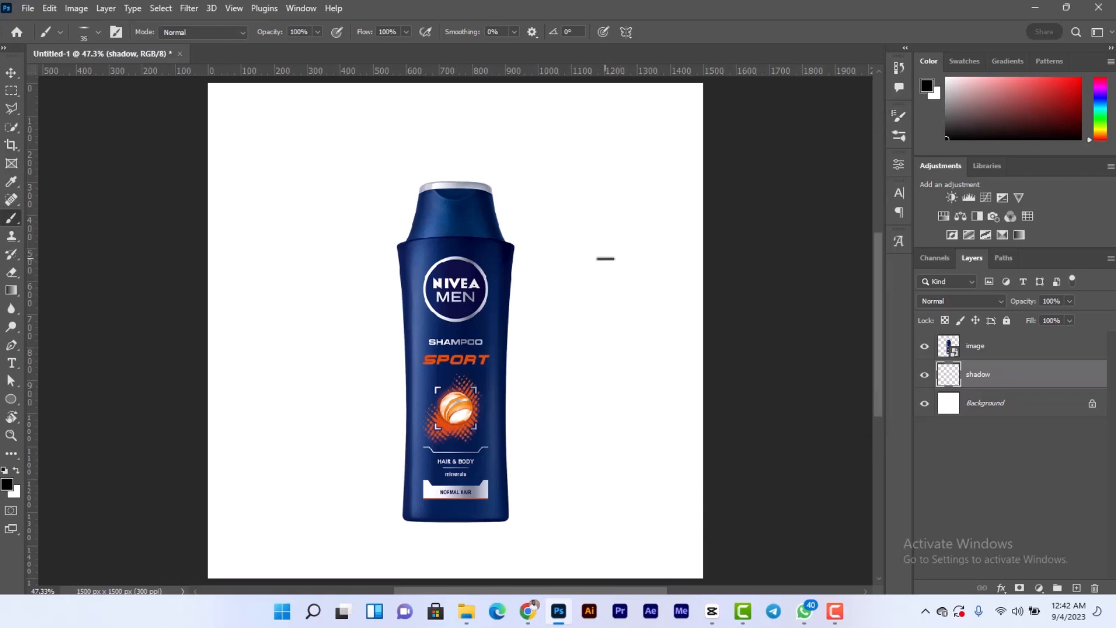
Step: Enlarge the flattened brush to 800 px and dab a soft black shadow centred under the bottle's base
key(bracketright)
key(bracketright)
key(bracketright)
key(bracketright)
key(bracketright)
key(bracketright)
key(bracketright)
key(bracketright)
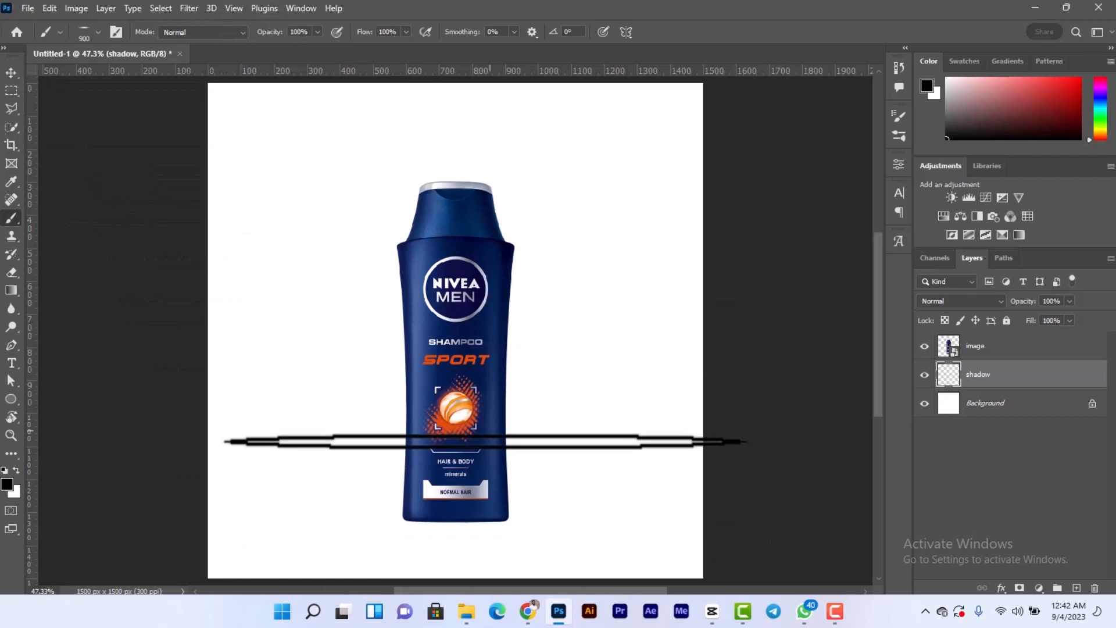
scroll(433, 554, up, 5)
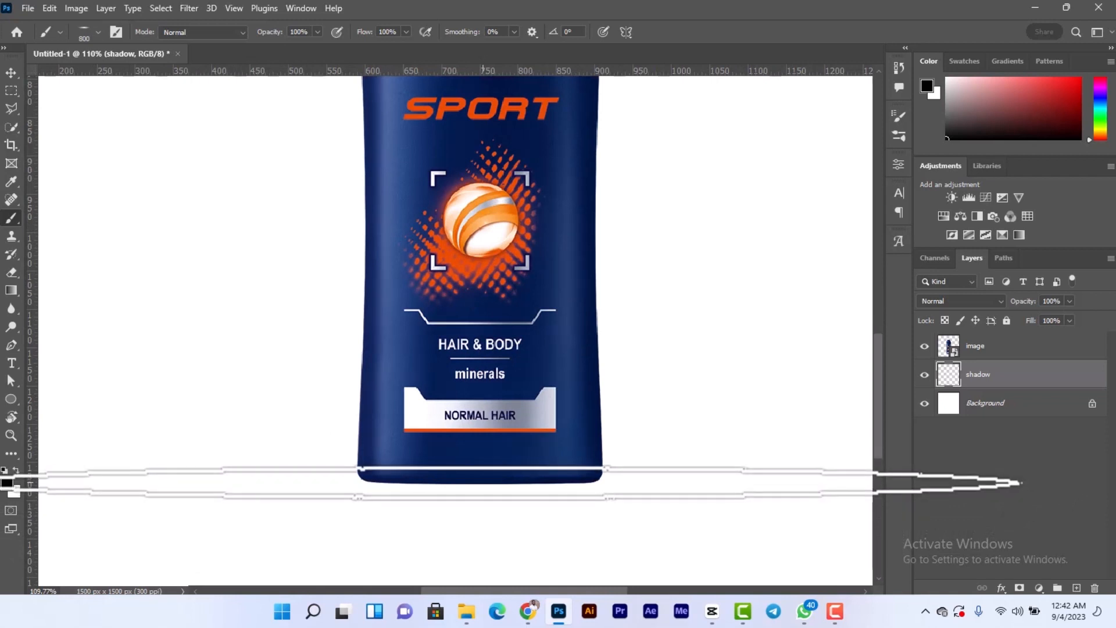
click(482, 481)
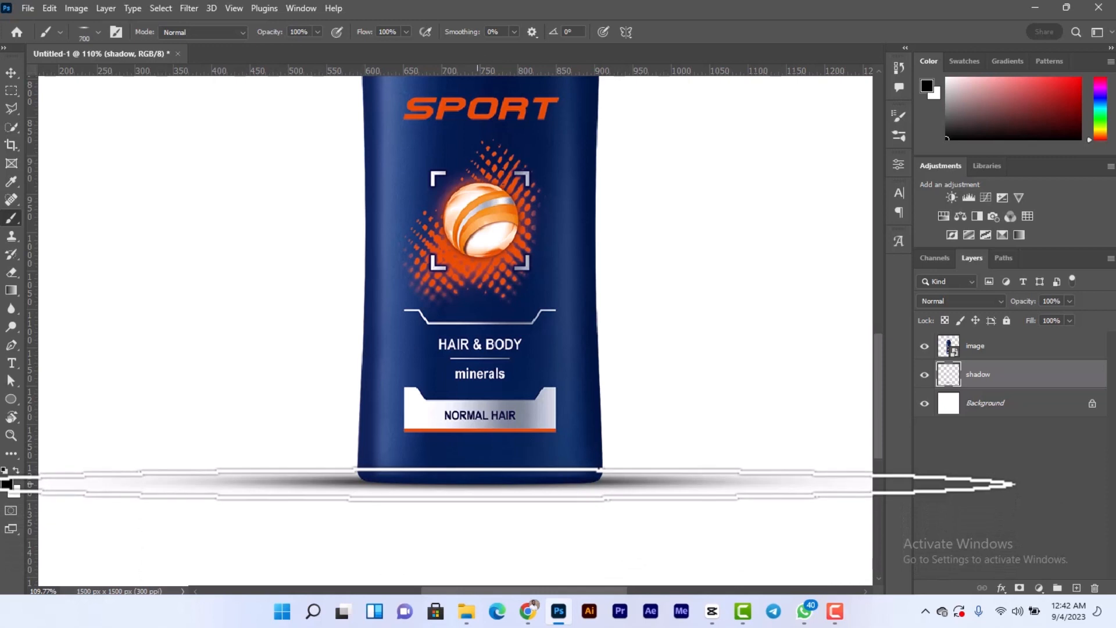
Step: Reduce the brush to 600 px and darken the shadow with another dab under the bottle's base
key(bracketleft)
key(bracketleft)
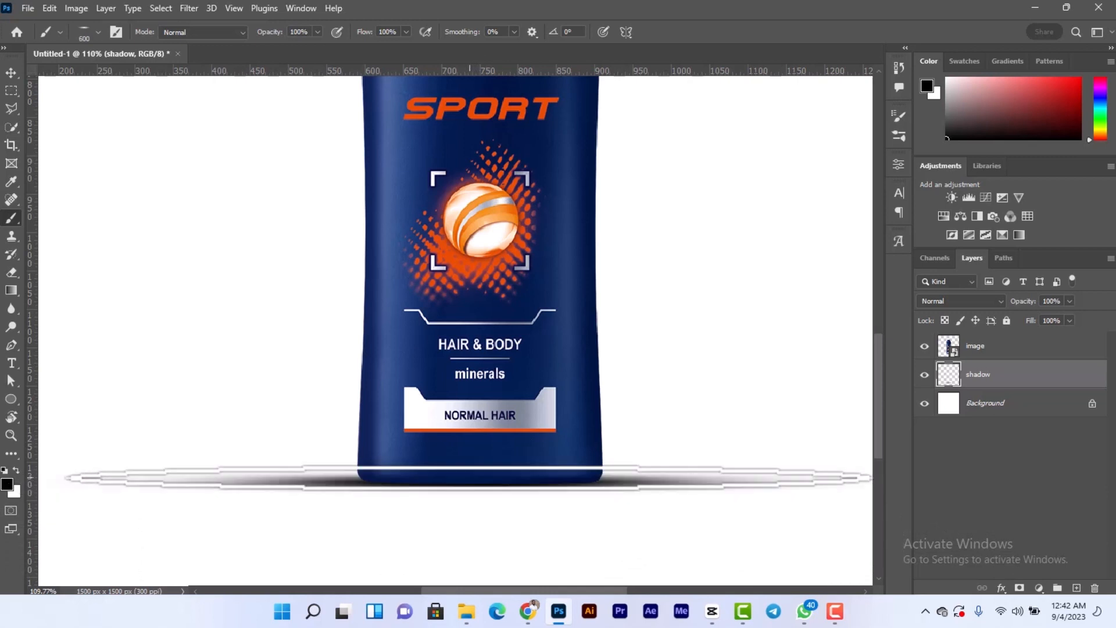
click(468, 478)
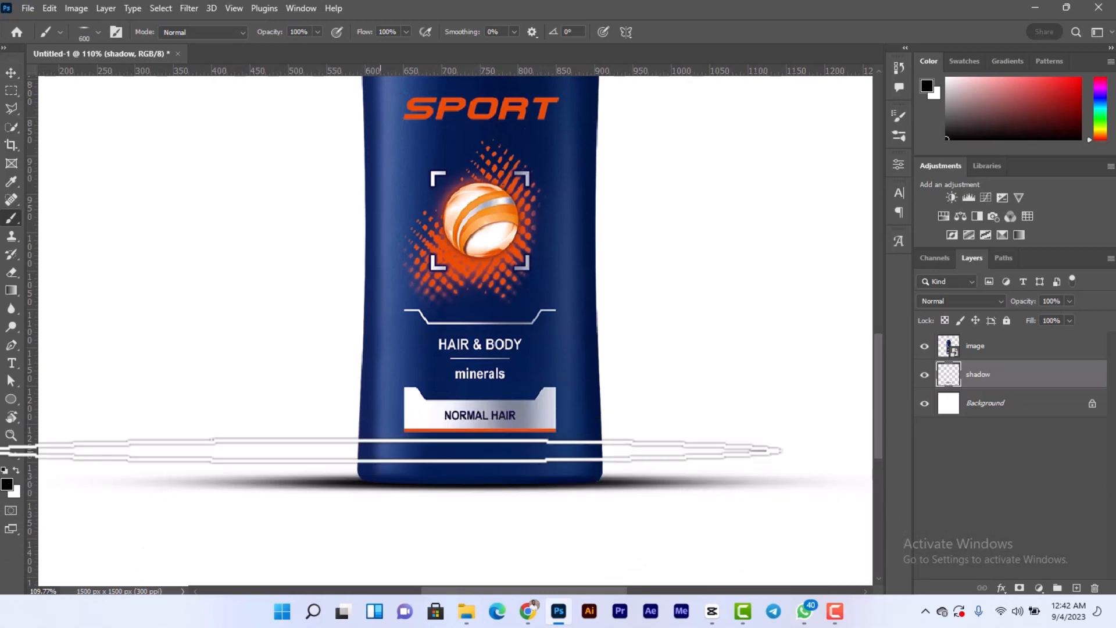
Step: Set the brush tip's roundness to 5% and close the Brush Settings
scroll(401, 462, up, 5)
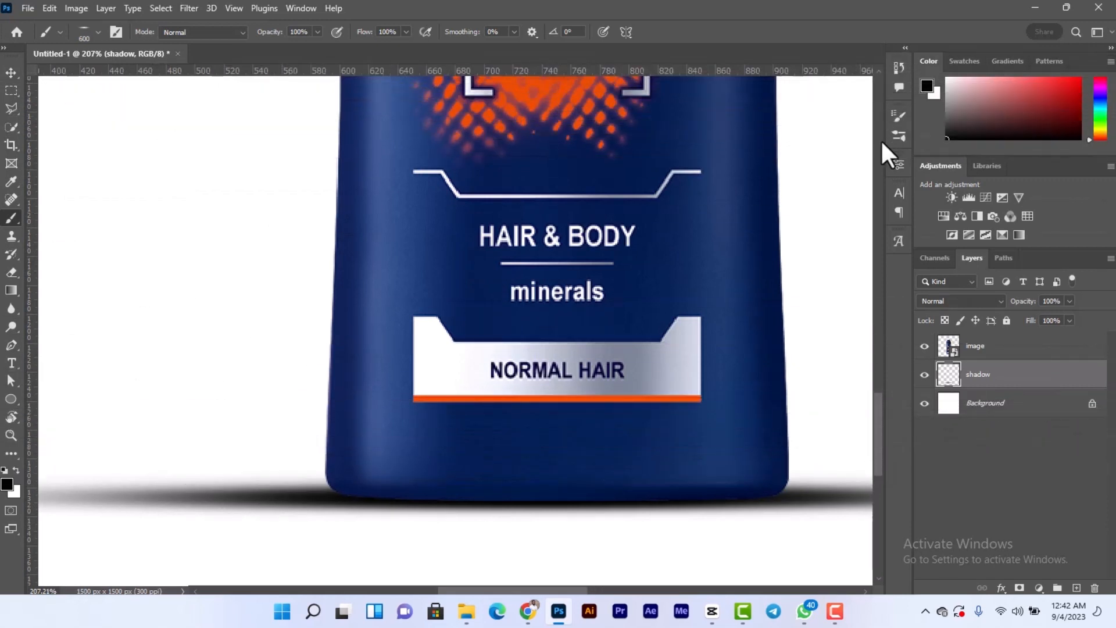
click(900, 115)
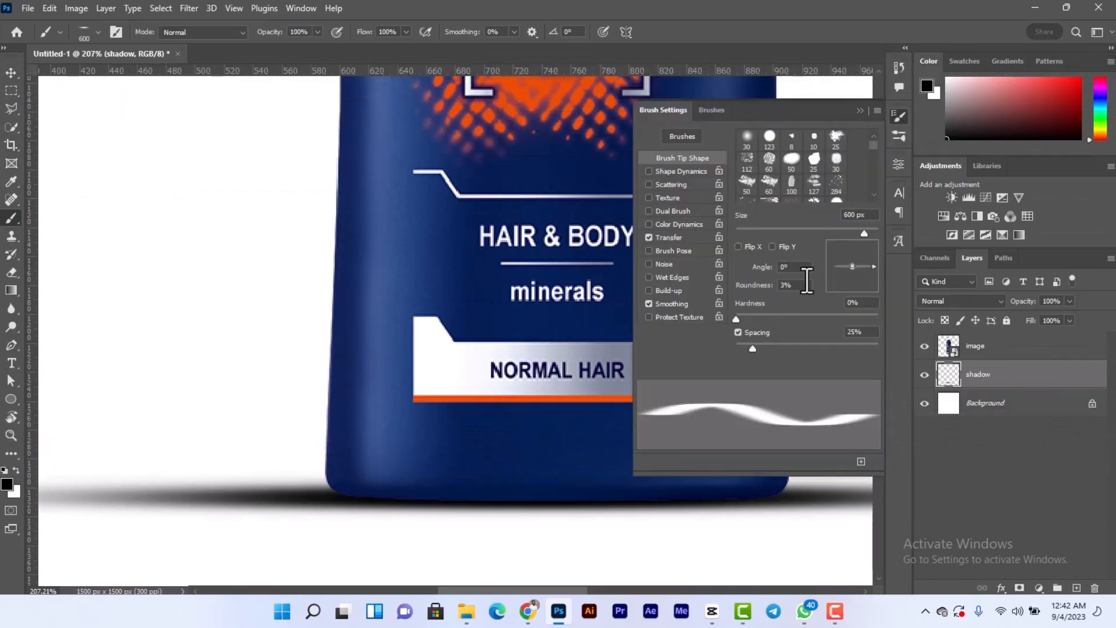
key(Up)
key(Up)
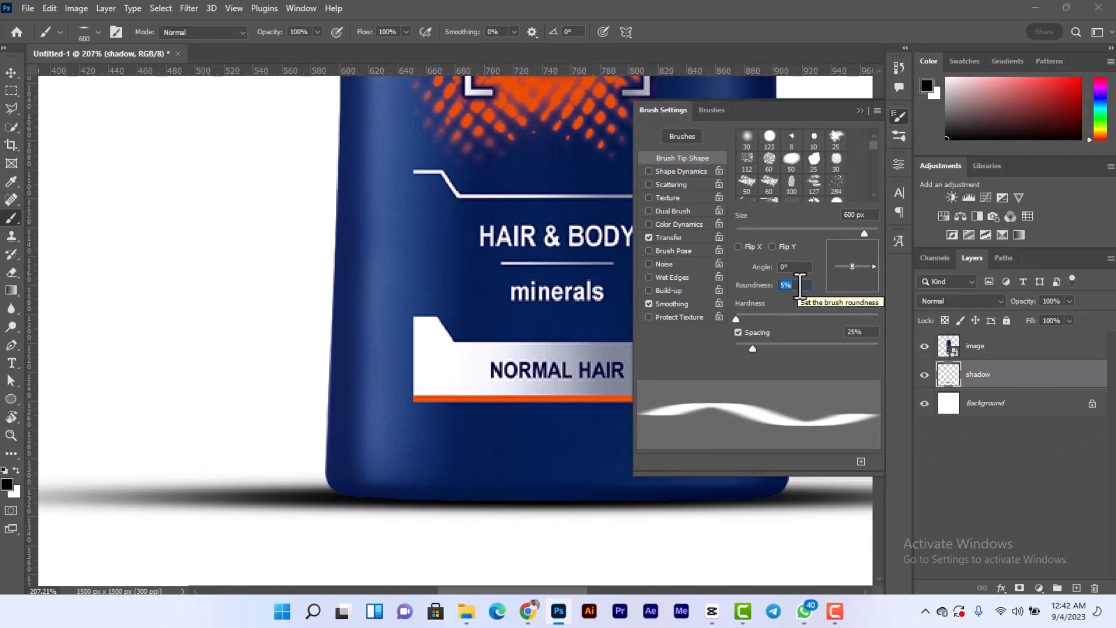
key(Return)
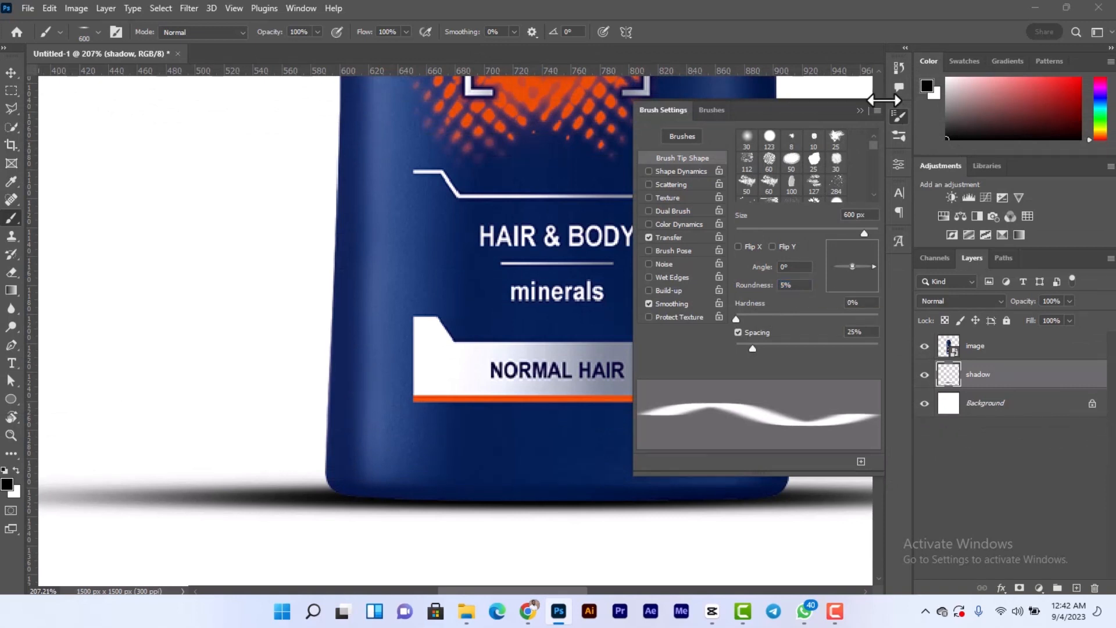
click(861, 112)
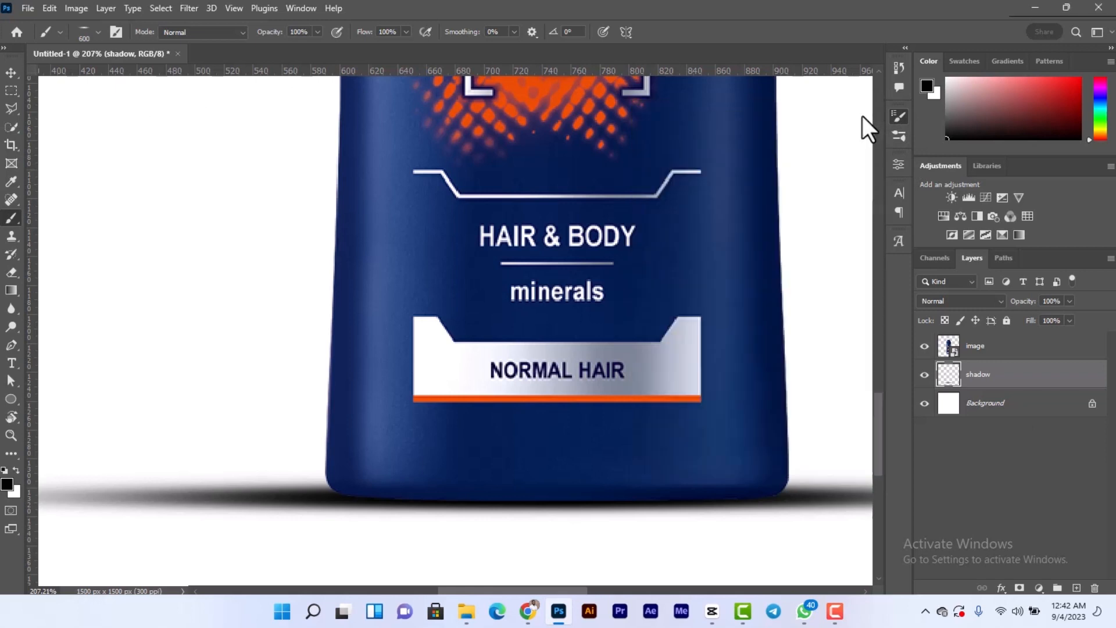
Step: Reduce the brush size to 300 px over the bottle's base and switch to the Move tool
drag(548, 374, 467, 351)
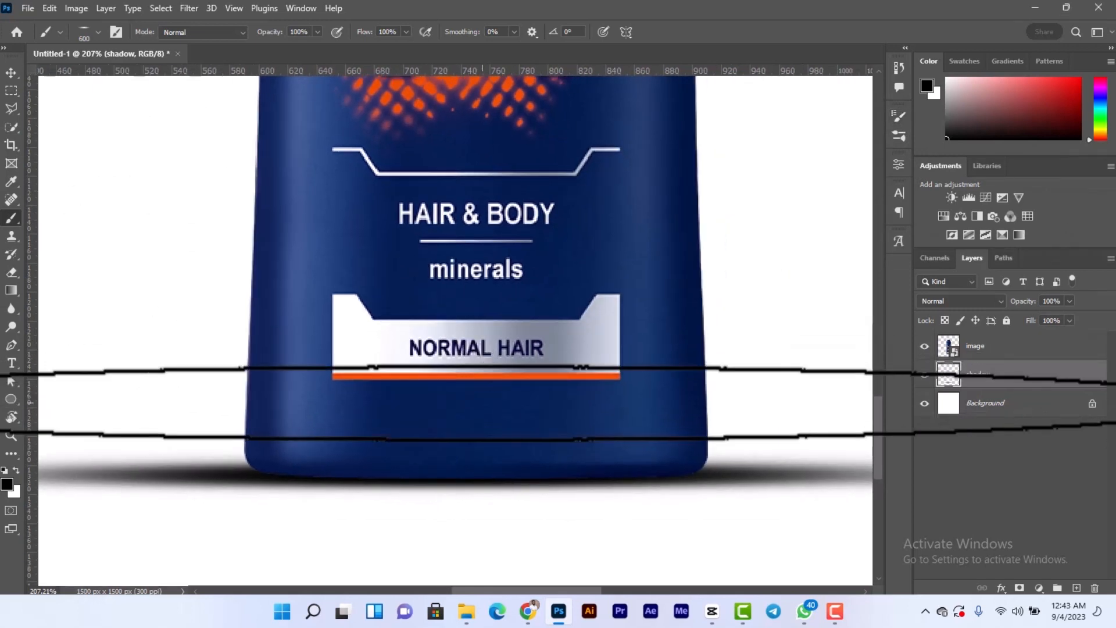
key(bracketleft)
key(bracketleft)
key(bracketleft)
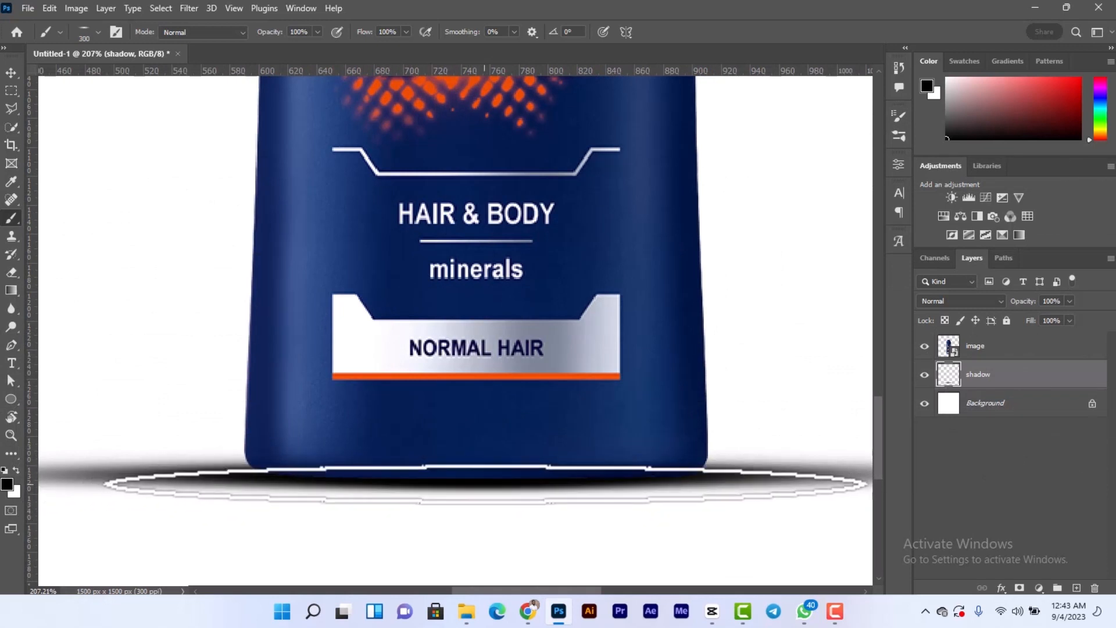
key(v)
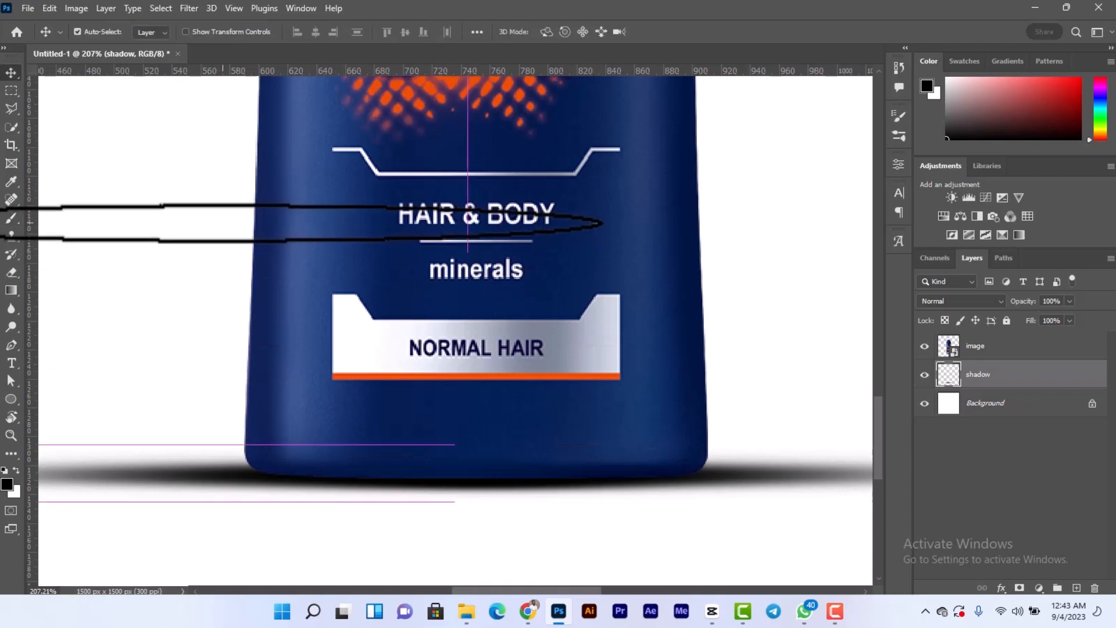
Step: Select the image layer and nudge the bottle slightly down so its base sits on the shadow
key(ctrl+0)
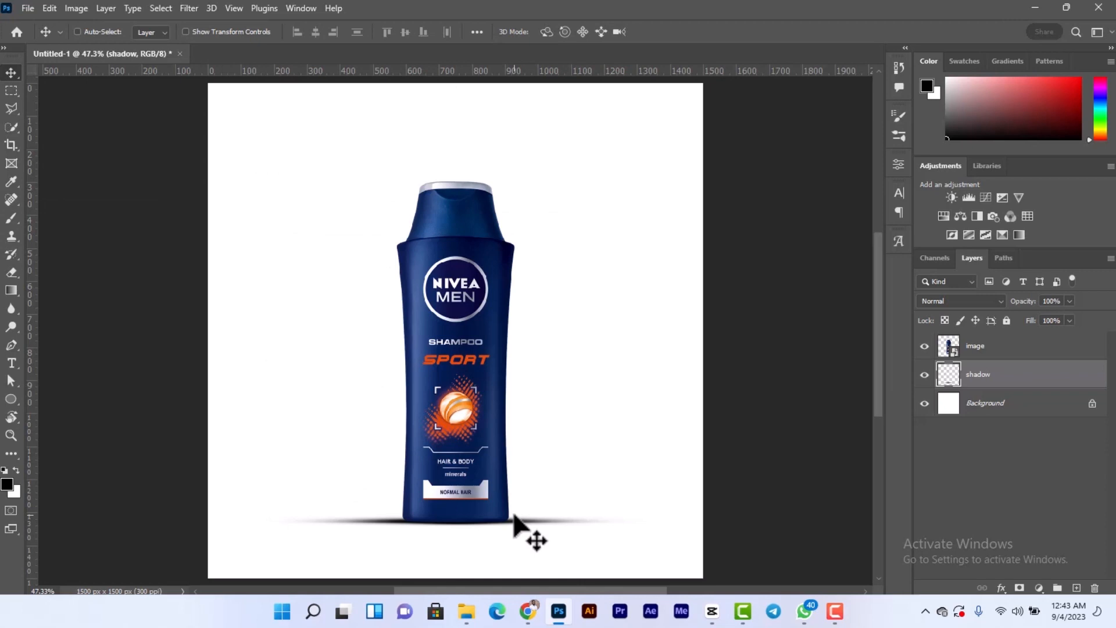
scroll(507, 528, up, 6)
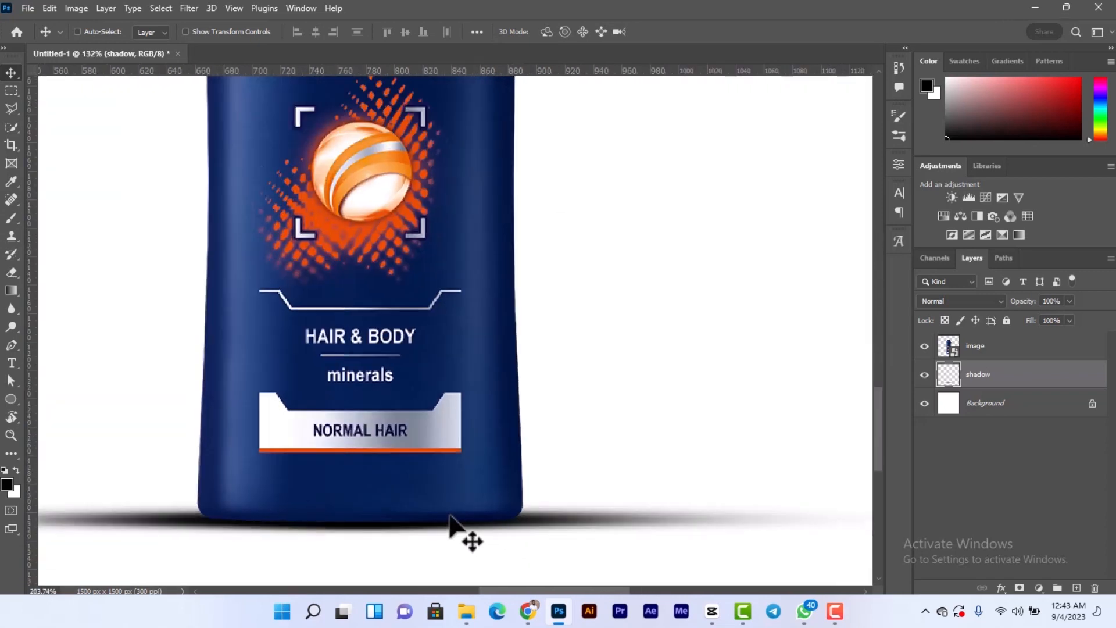
drag(287, 504, 436, 399)
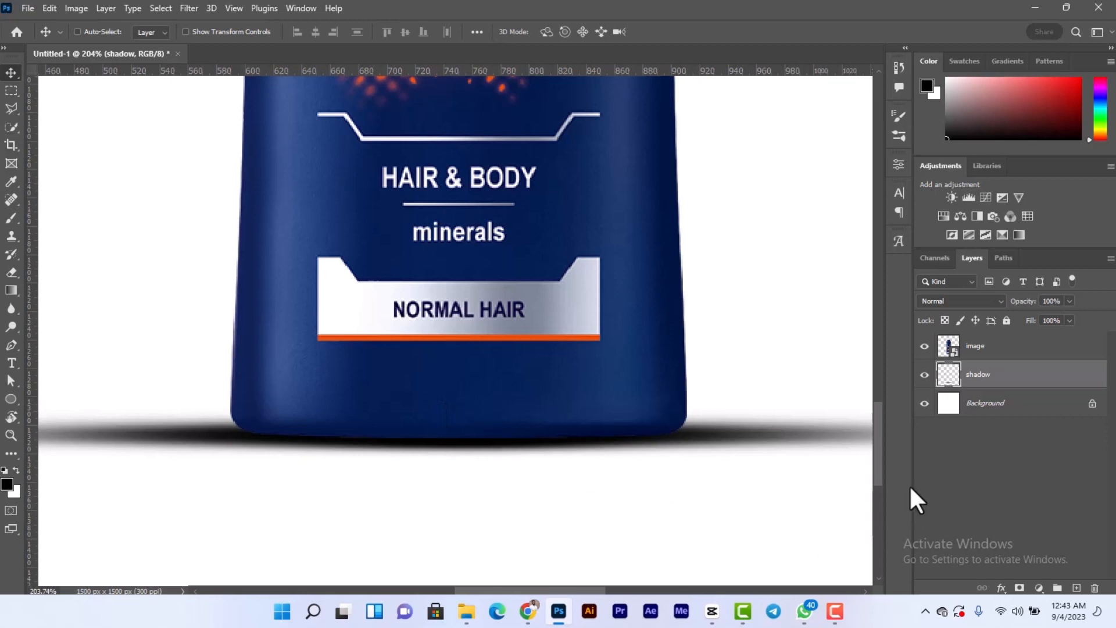
click(1013, 351)
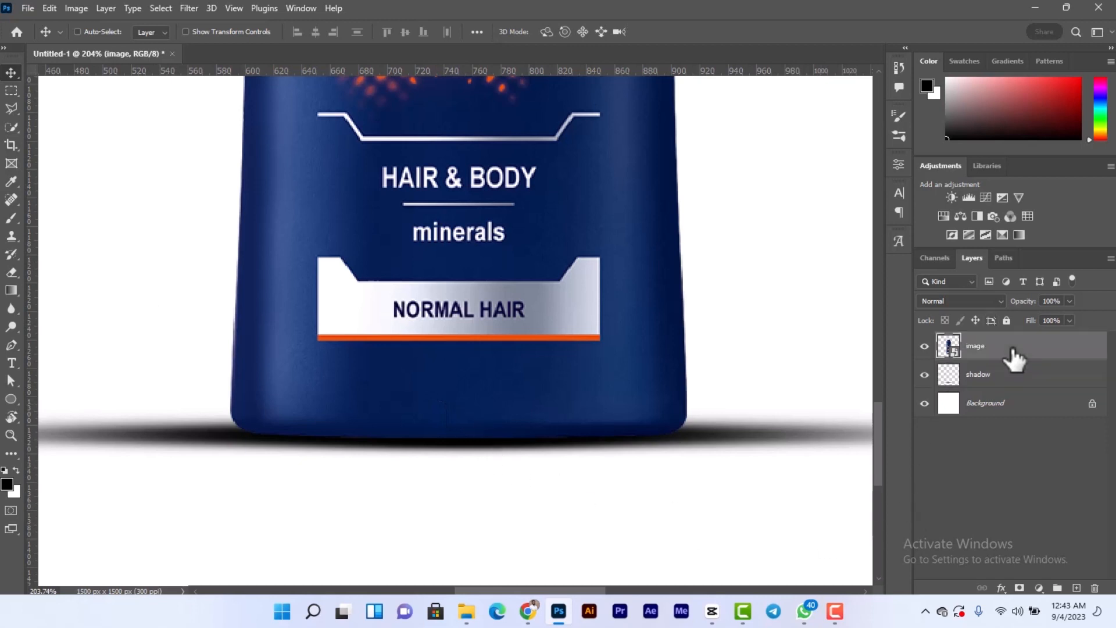
key(Down)
key(Down)
key(Down)
key(Down)
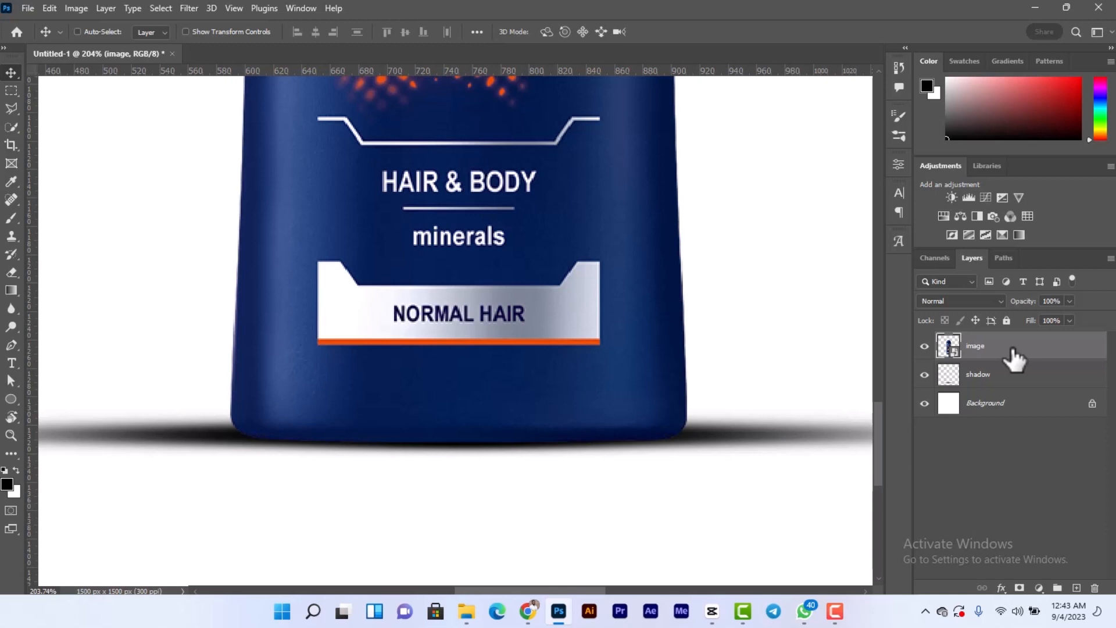
key(ctrl+0)
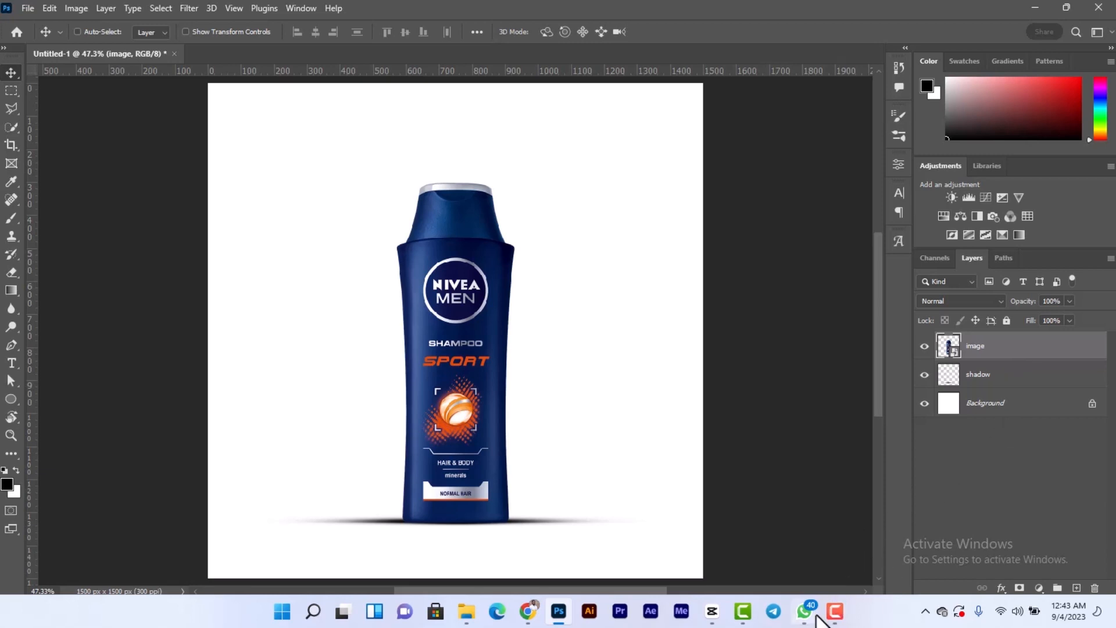
click(835, 611)
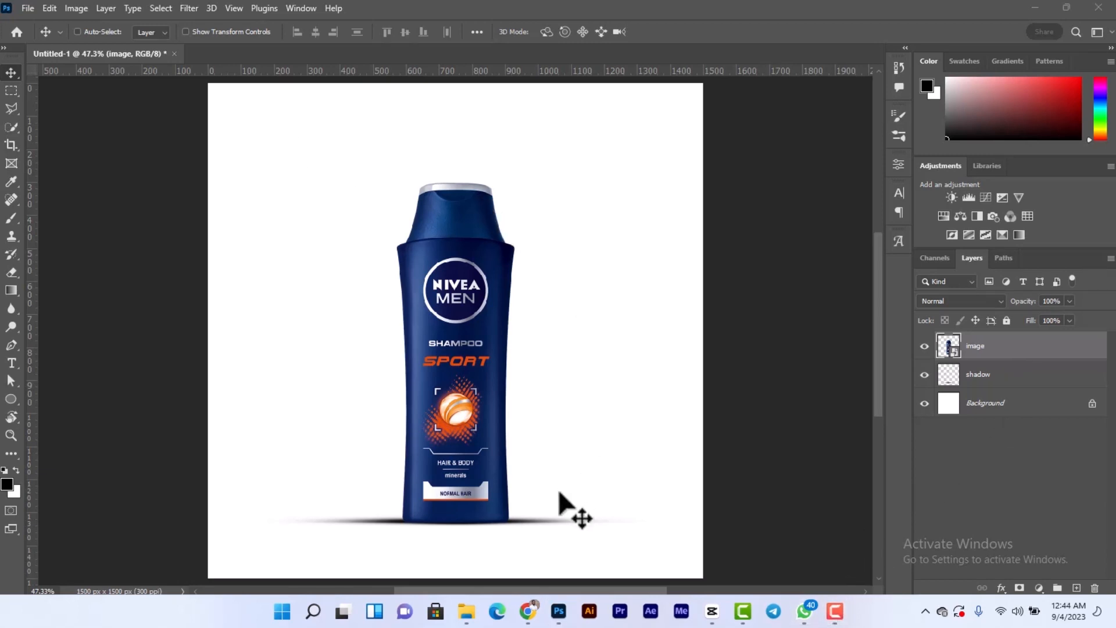
Step: Add a new layer above the image layer and name it "bottle depth"
scroll(447, 525, up, 1)
scroll(446, 525, up, 6)
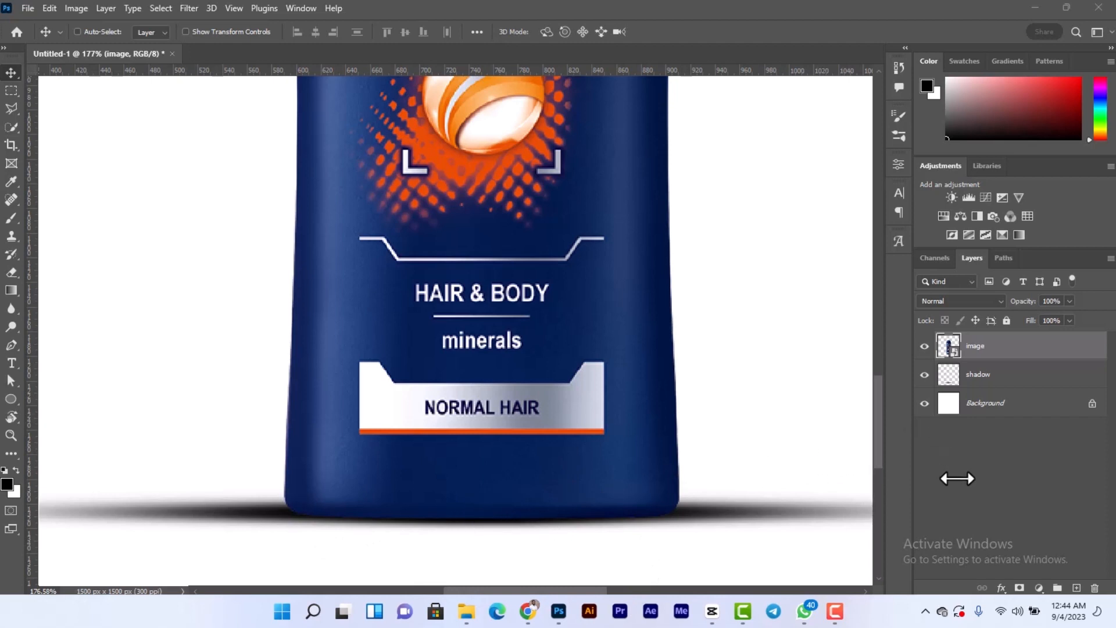
click(1076, 589)
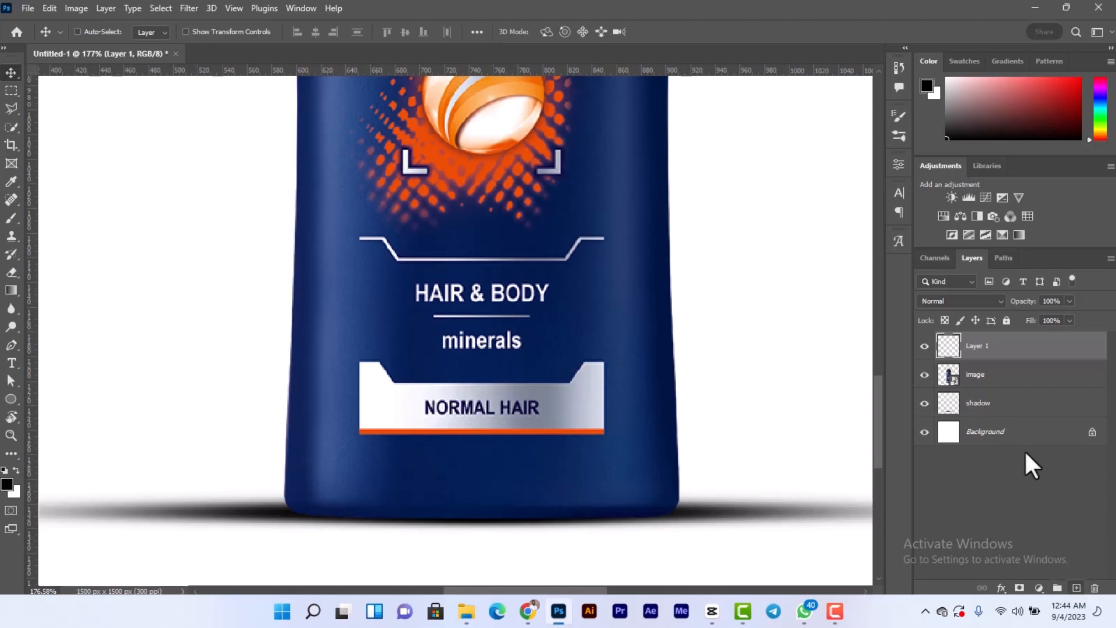
double_click(977, 346)
text(bottle depth)
key(Return)
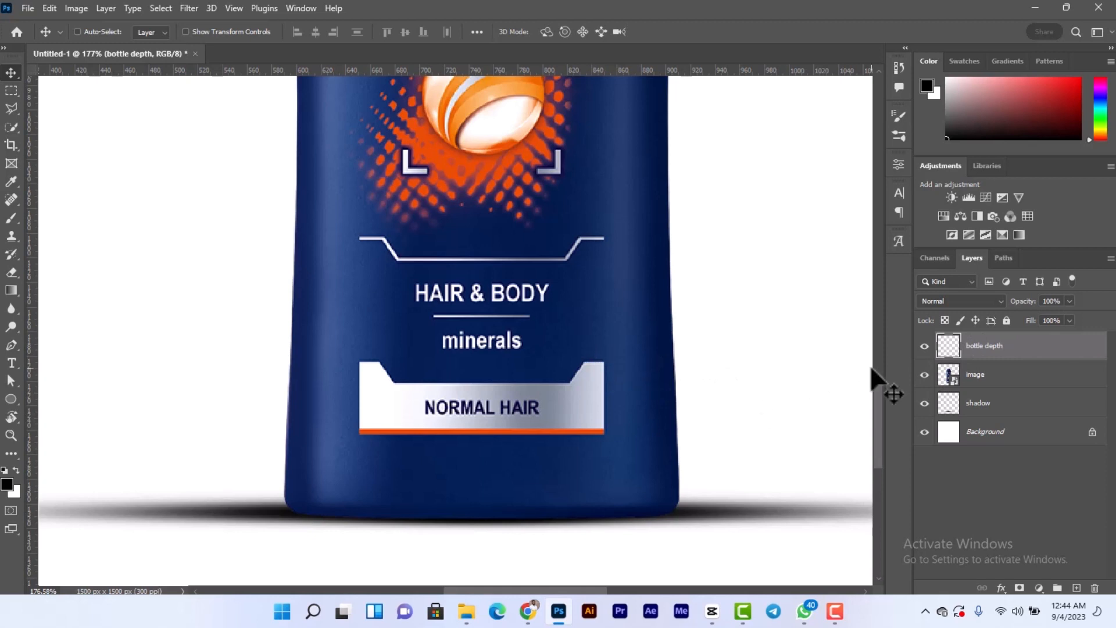
Step: Load the bottle's outline from the image layer as a selection while keeping the bottle depth layer active
key(ctrl+0)
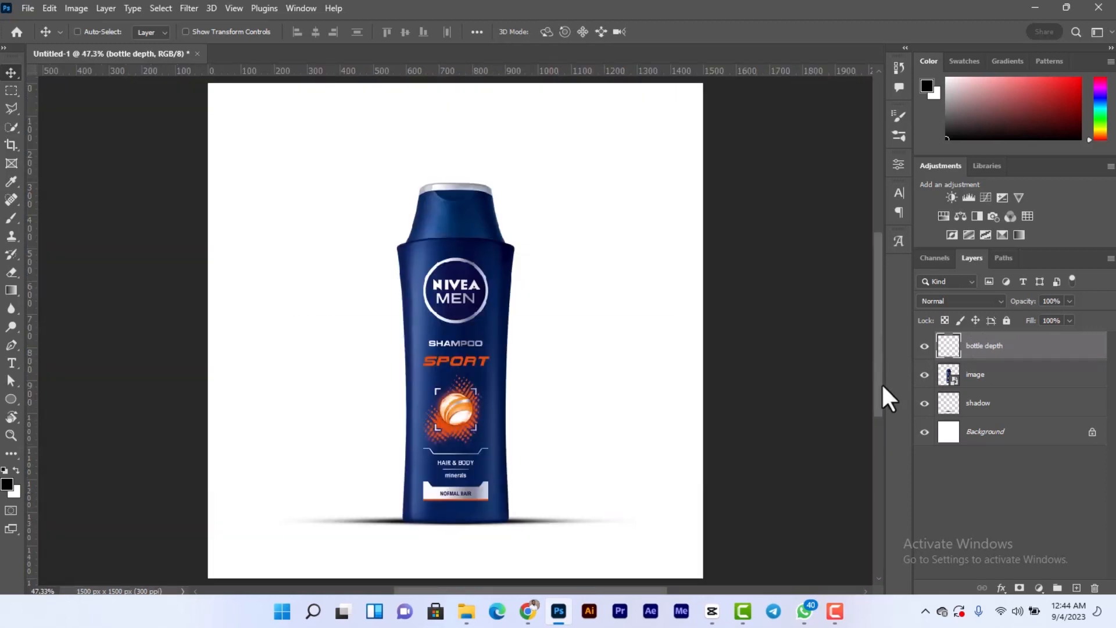
ctrl+click(948, 376)
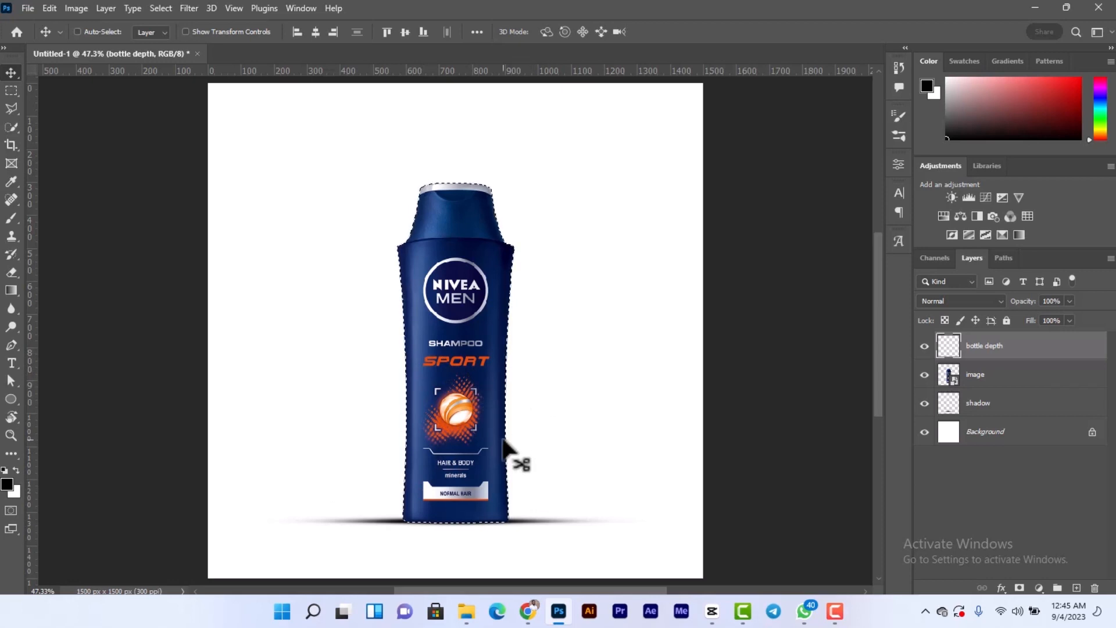
scroll(430, 498, up, 1)
scroll(440, 495, up, 4)
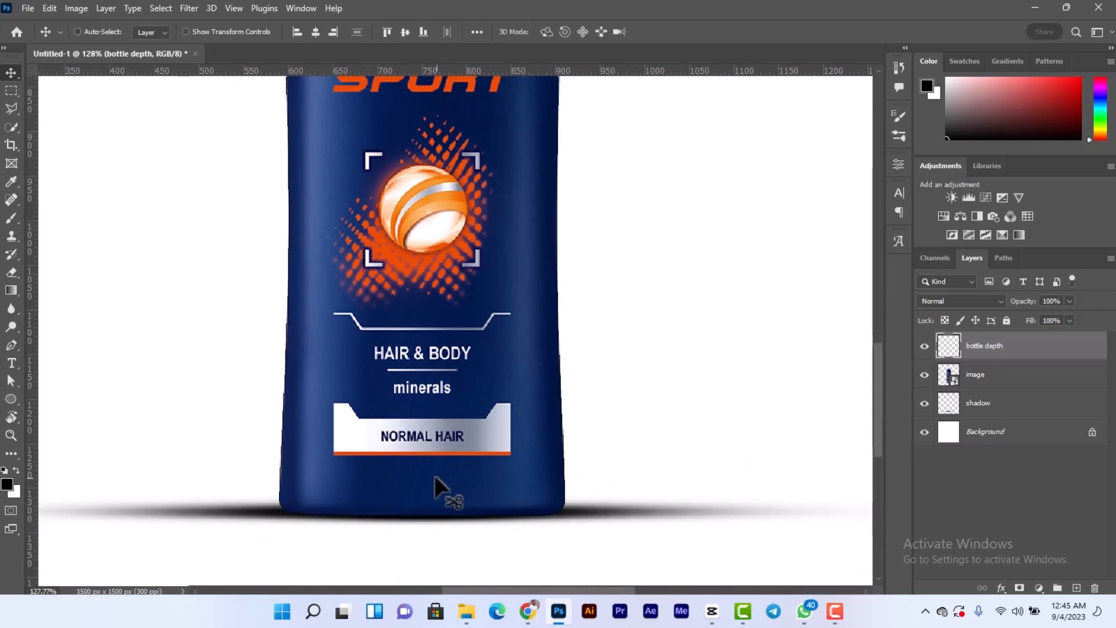
Step: Set up a soft round brush with 0% hardness, 50% opacity and a size of 175 px
key(b)
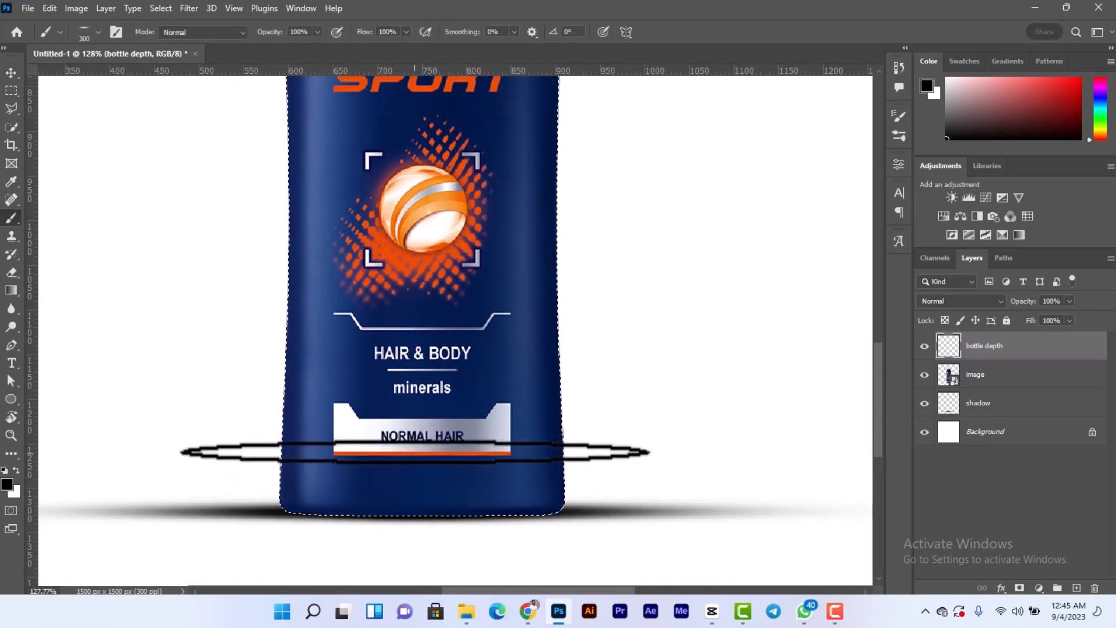
key(5)
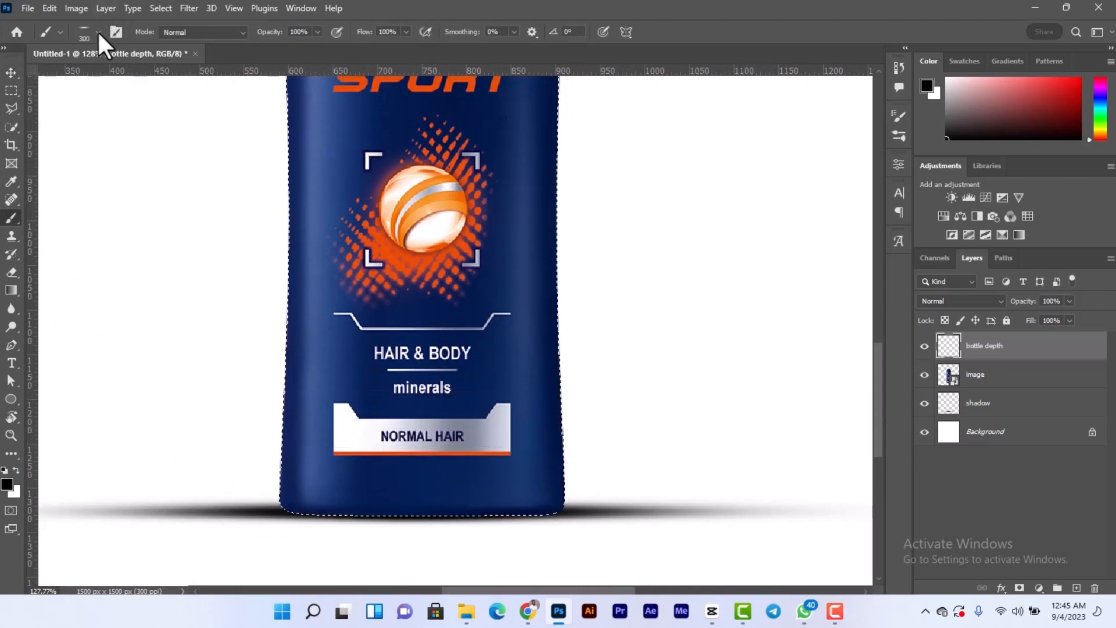
click(96, 30)
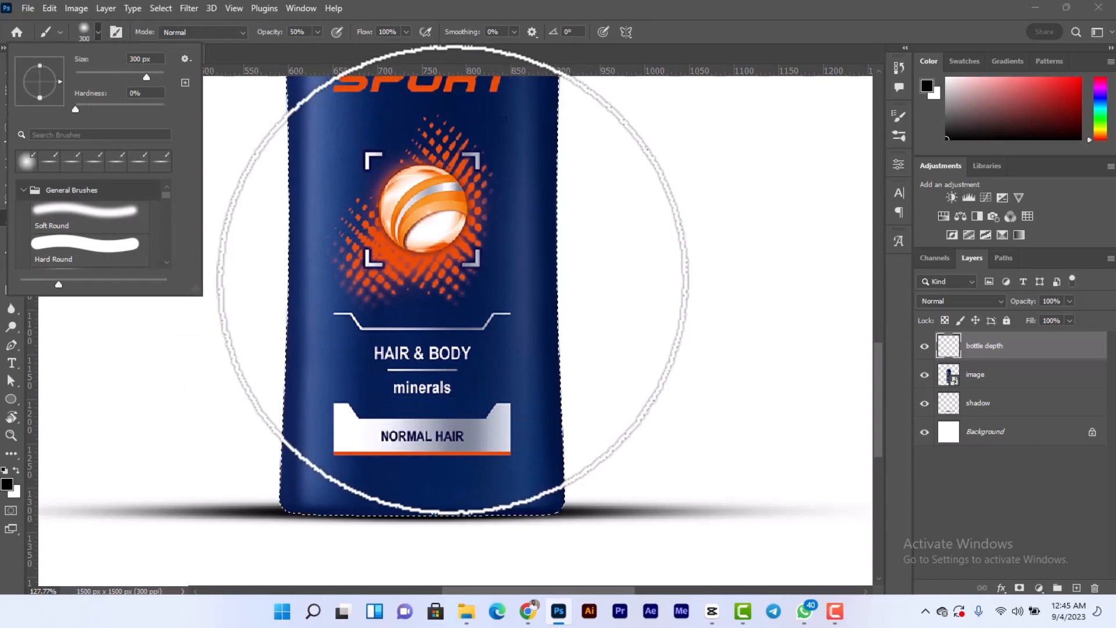
click(457, 281)
key(bracketleft)
key(bracketleft)
key(bracketleft)
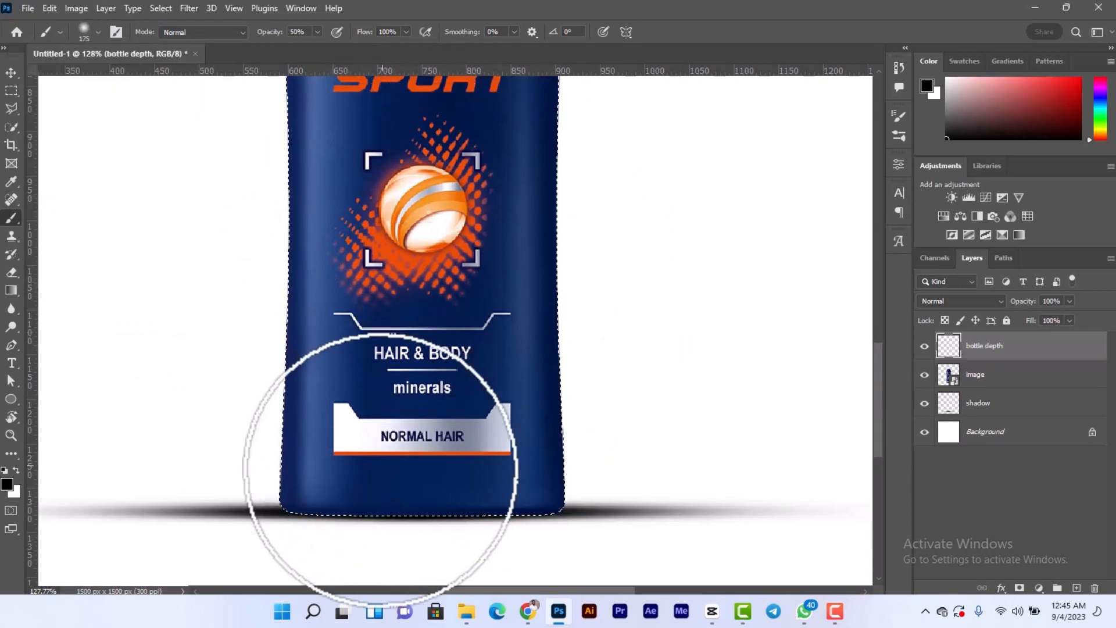
Step: Reduce the brush to 125 px, paint black shading across the lower part of the selected bottle, and deselect
scroll(368, 468, up, 3)
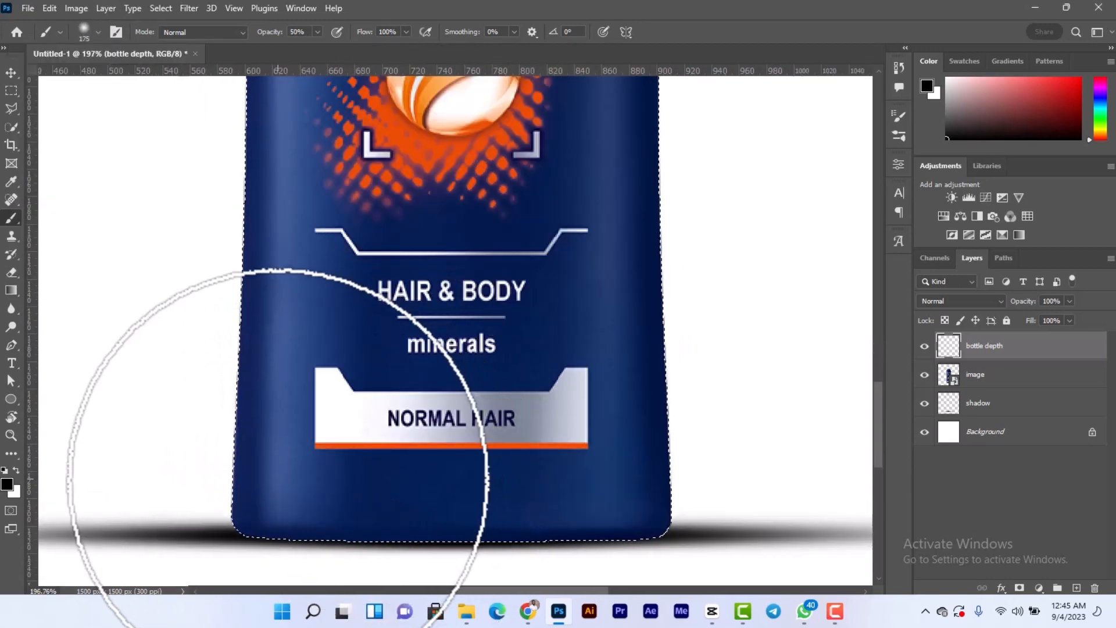
key(bracketleft)
key(bracketleft)
mouse_move(261, 498)
mouse_down()
mouse_move(311, 521)
mouse_move(371, 527)
mouse_move(662, 506)
mouse_up()
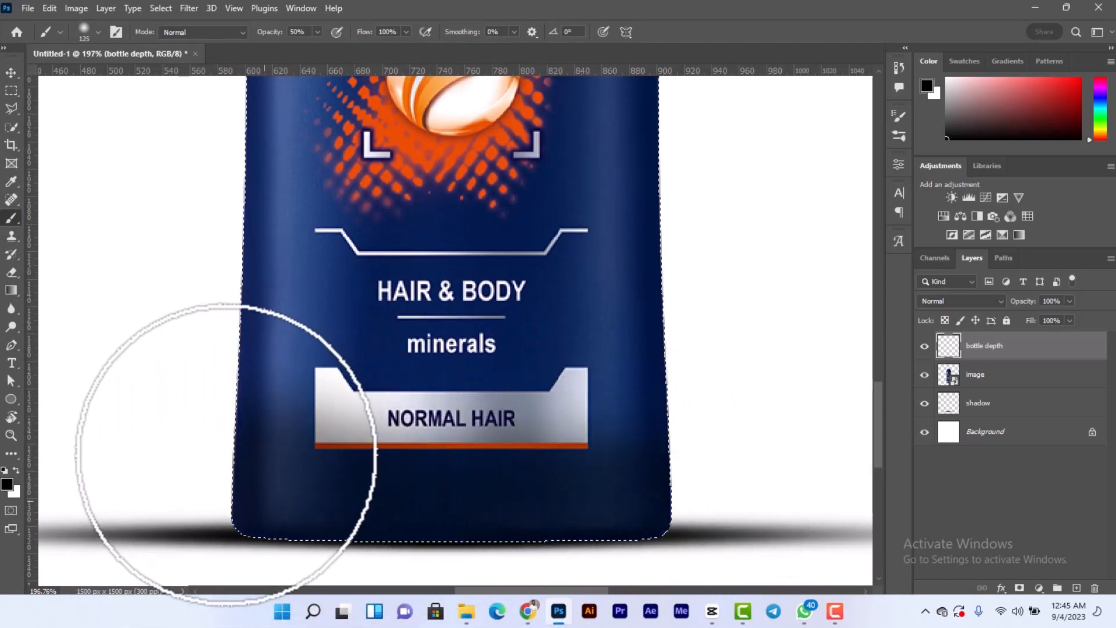
key(v)
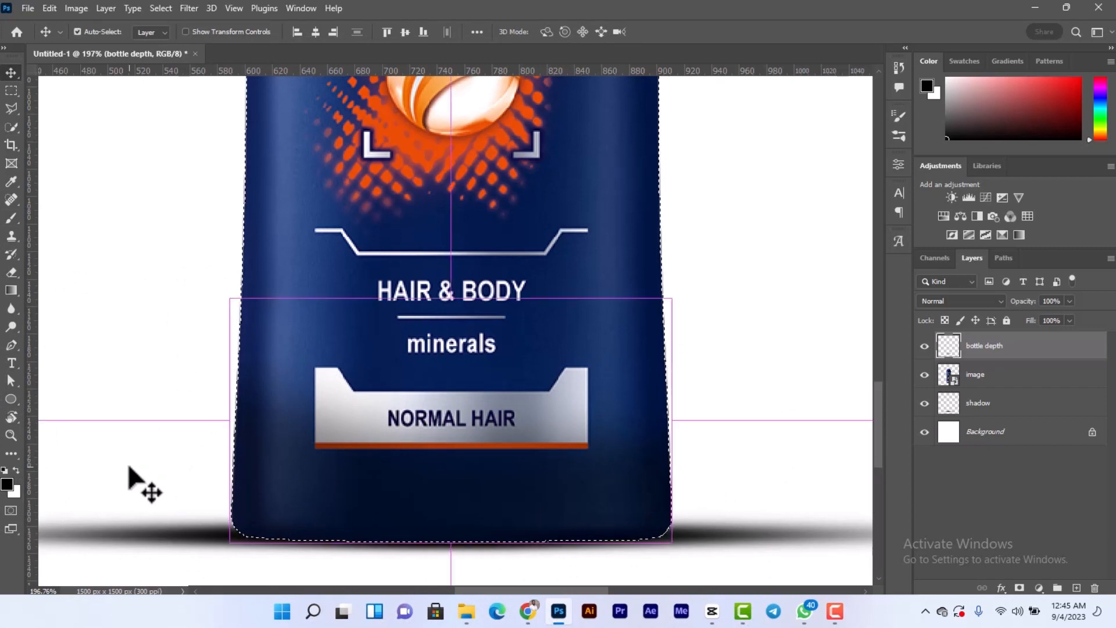
key(ctrl+d)
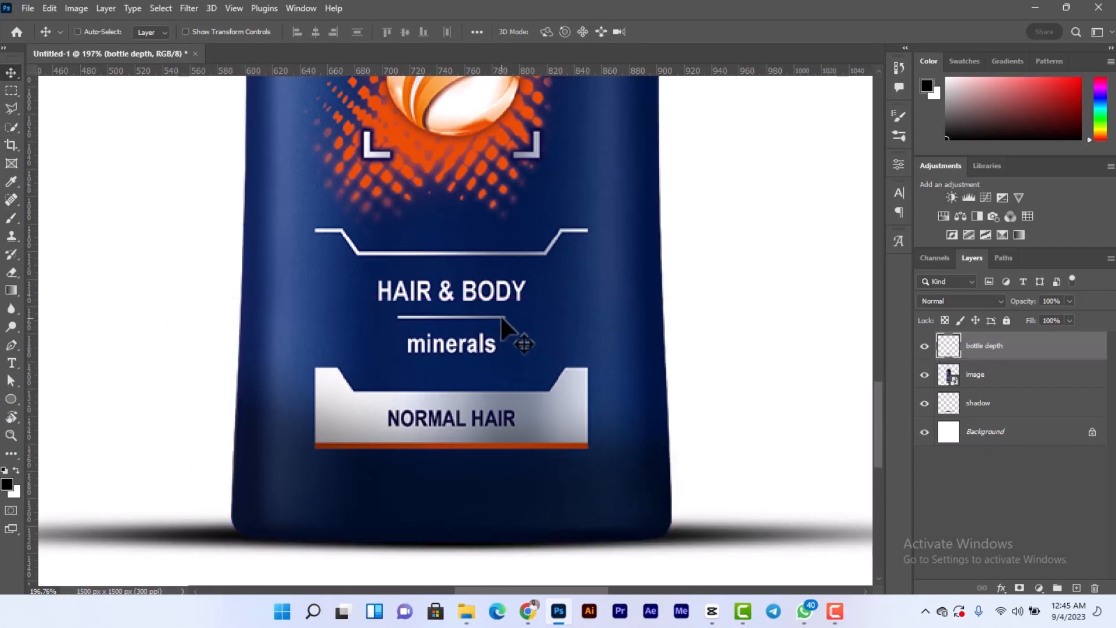
Step: Set the bottle depth layer's blend mode to Soft Light and toggle its visibility to compare the shading
click(975, 303)
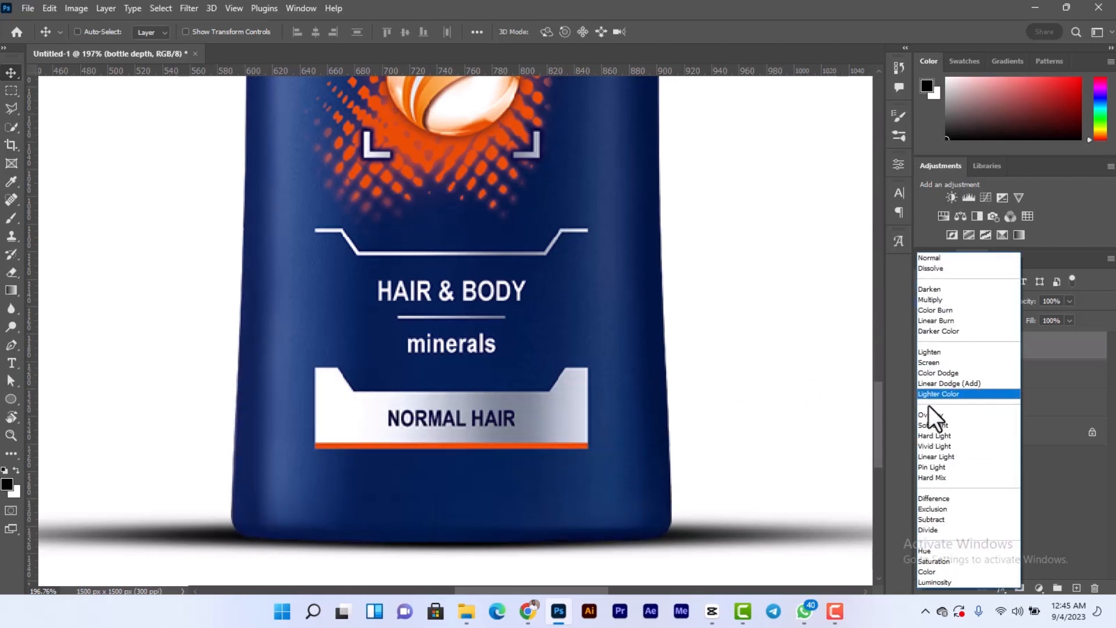
click(921, 424)
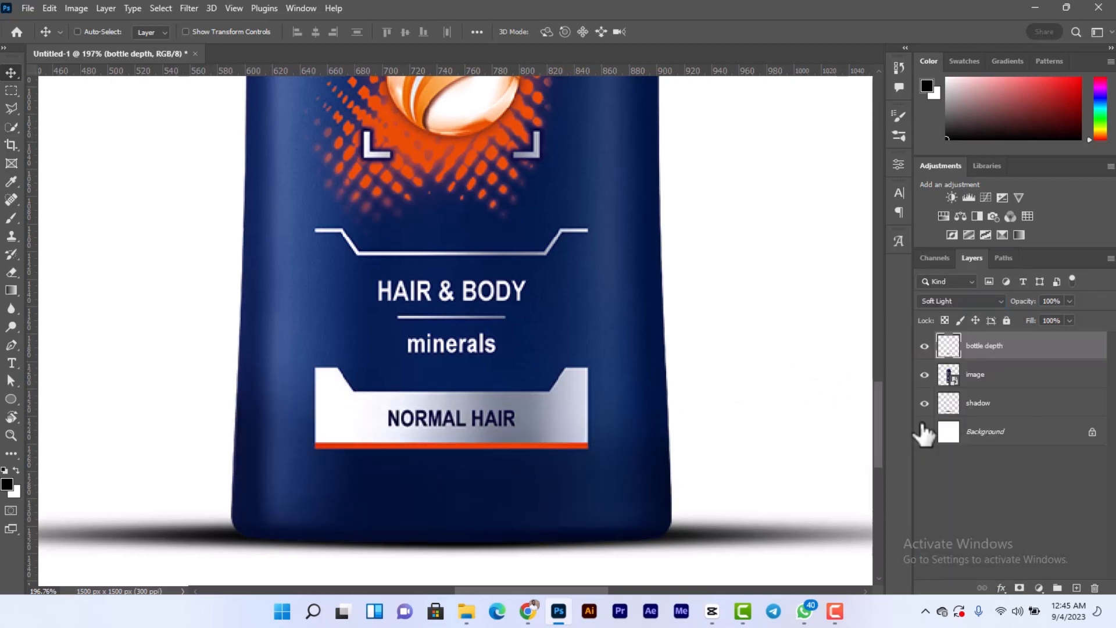
click(924, 346)
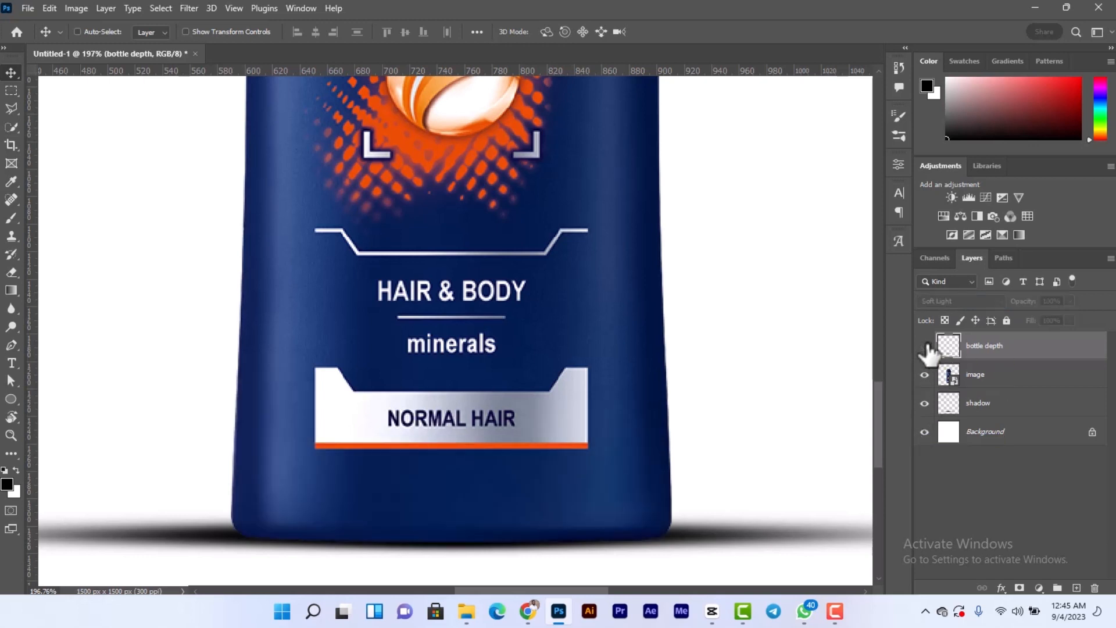
click(925, 346)
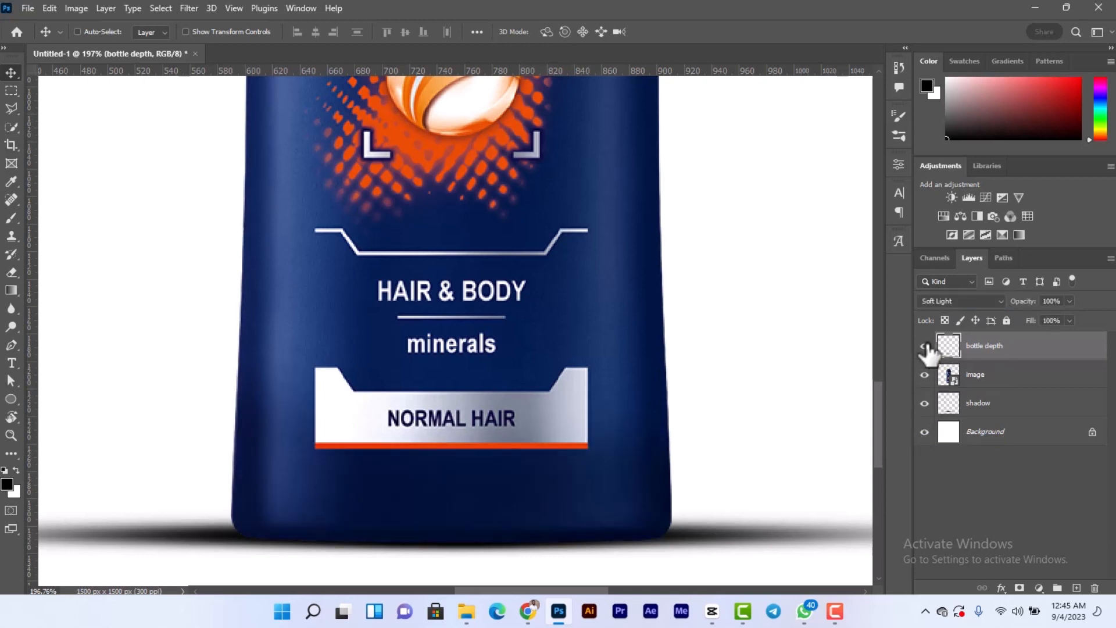
click(925, 347)
click(924, 347)
Step: Lower the bottle depth layer's opacity to 62%
click(1069, 300)
drag(1041, 312, 1045, 314)
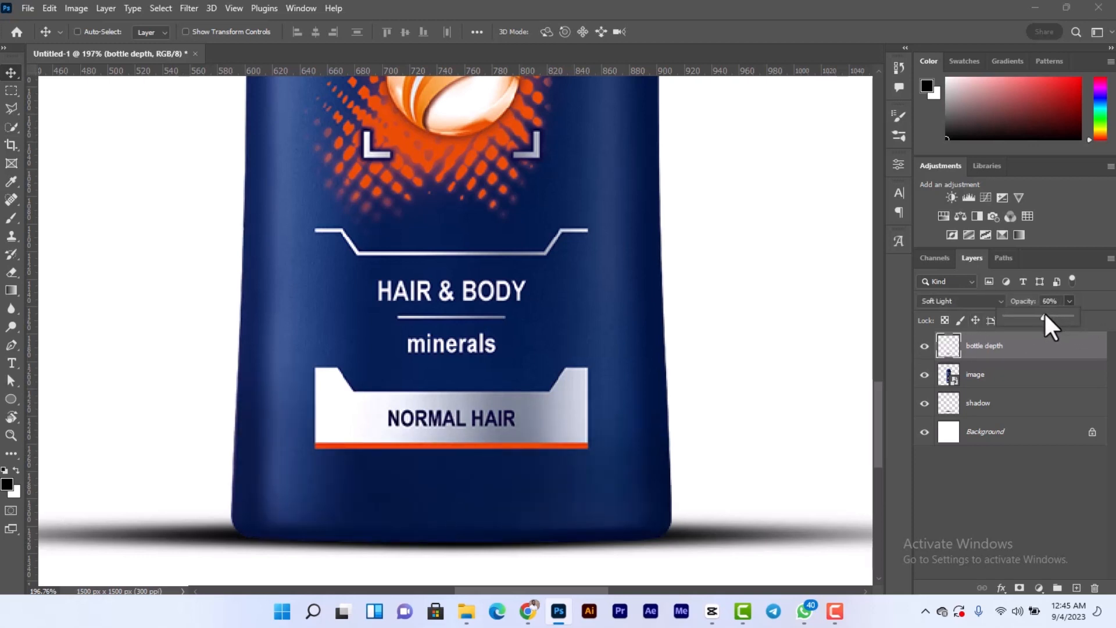
click(1016, 352)
key(ctrl+0)
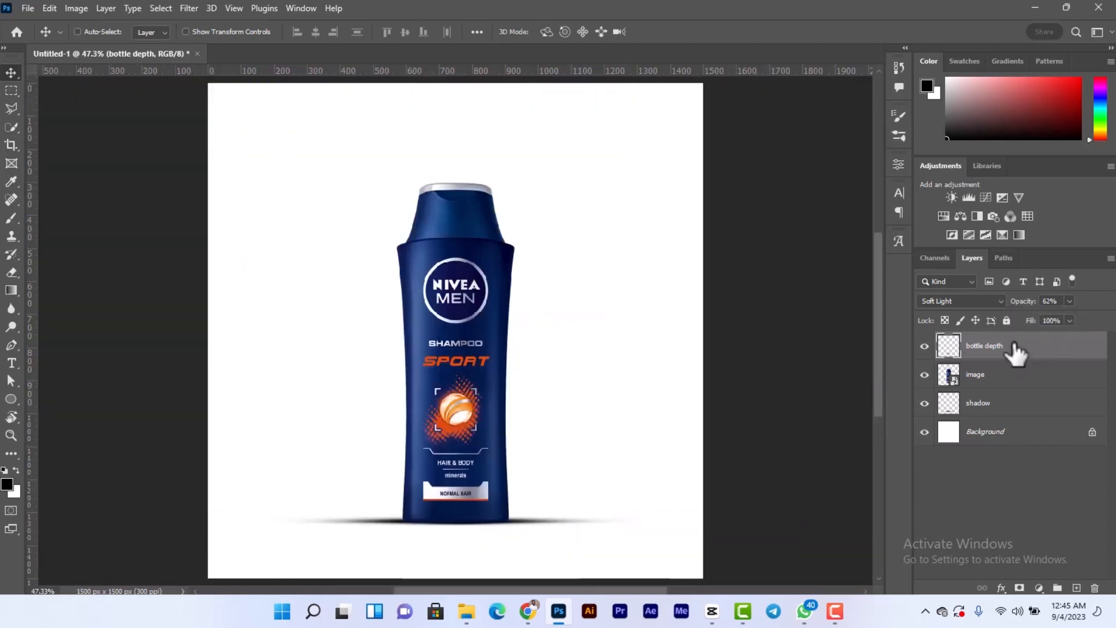
Step: Hide the bottle depth and shadow layers and show them again to compare the bottle before and after
click(924, 346)
click(925, 403)
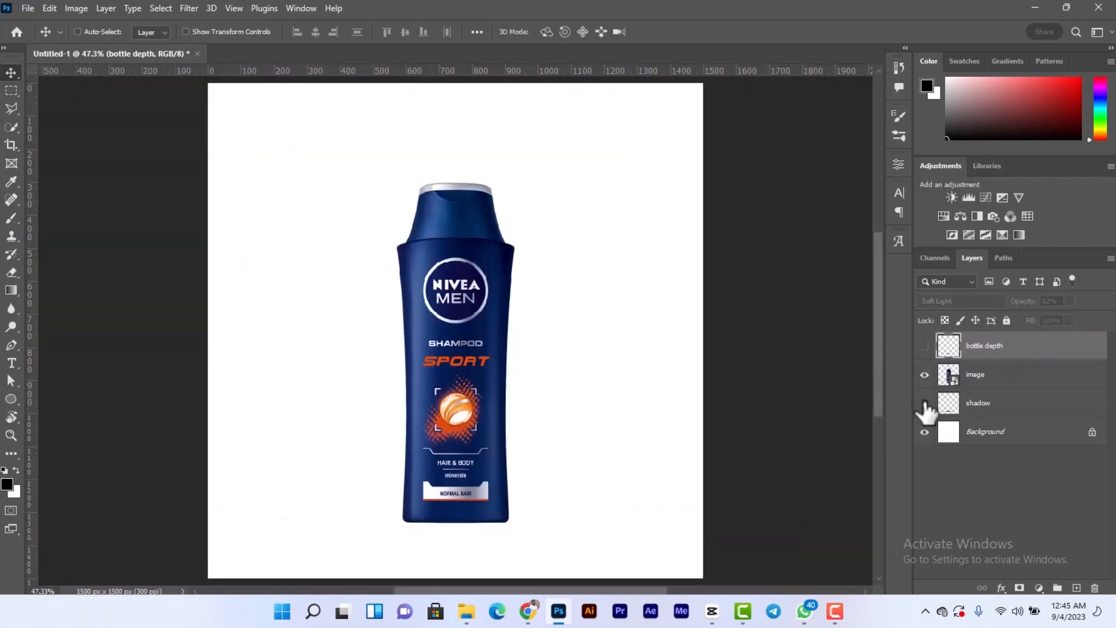
click(924, 403)
click(926, 347)
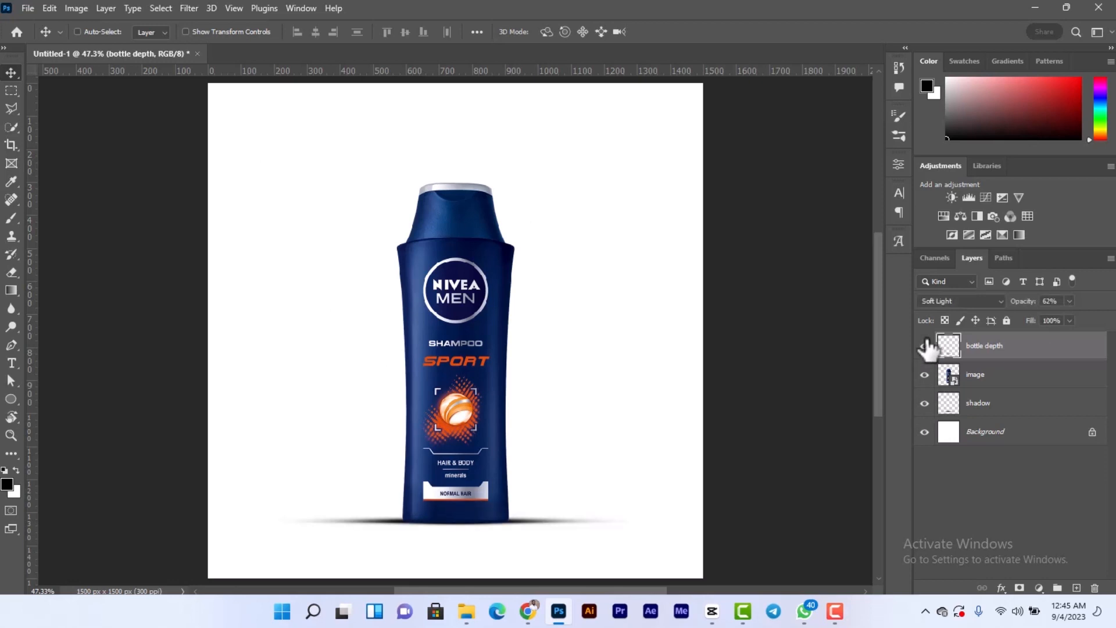